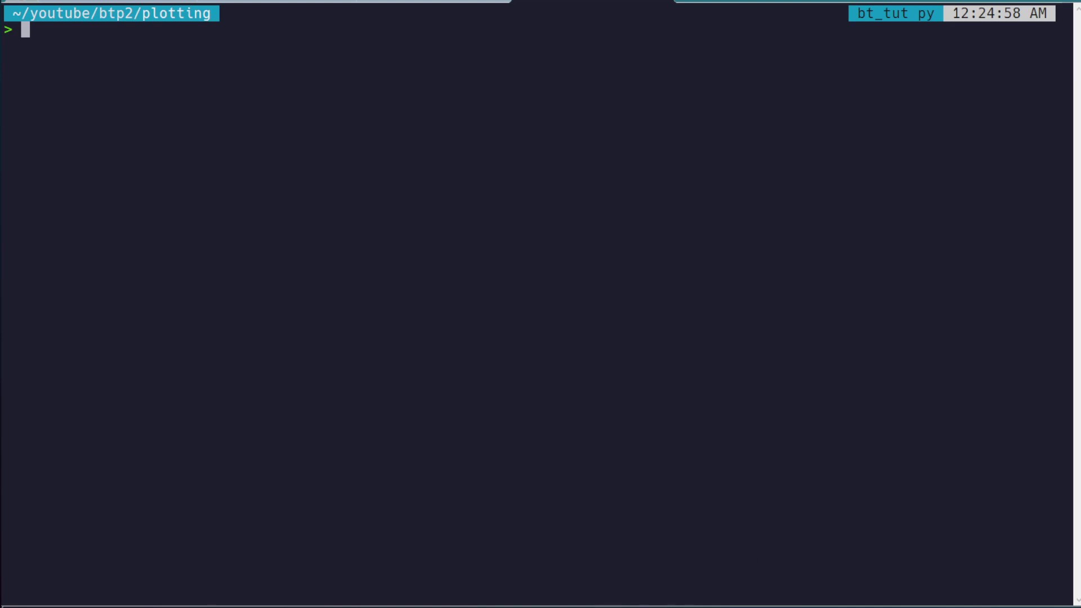
# Review the BoltzTraP2 wiki tutorial and the saved interpolate and integrate command lines in the notes.
pyautogui.hotkey('alt', 'Tab')
pyautogui.scroll(3, 383, 386)
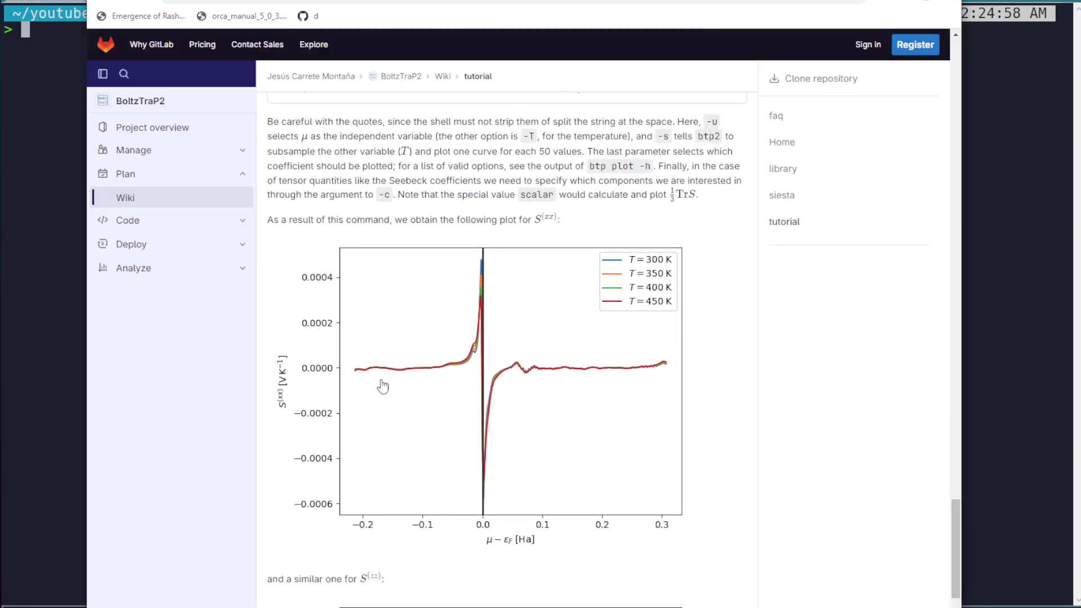
pyautogui.scroll(4, 501, 377)
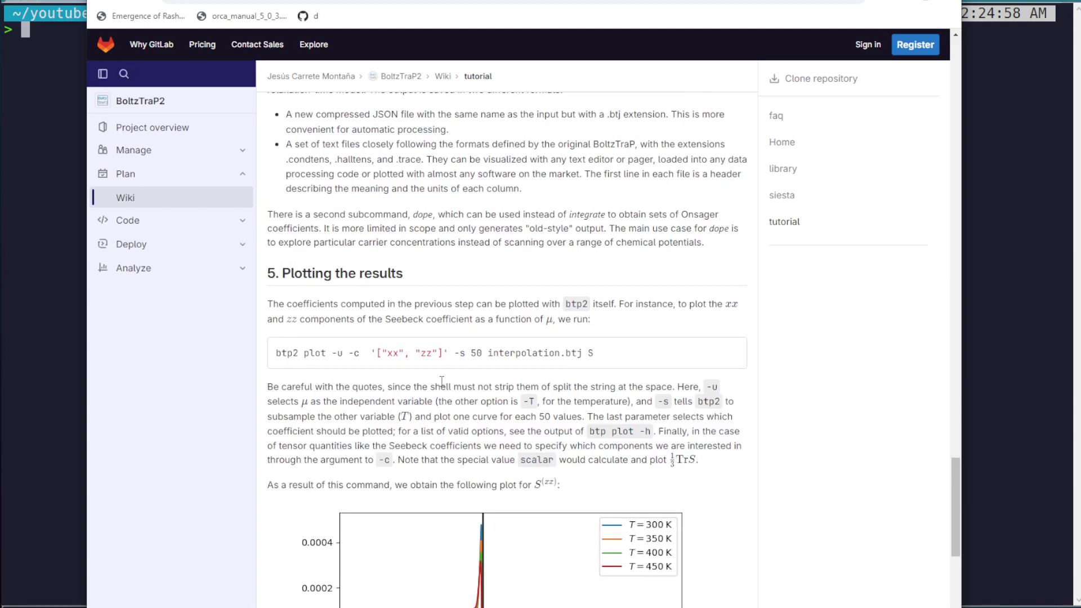
pyautogui.scroll(5, 440, 382)
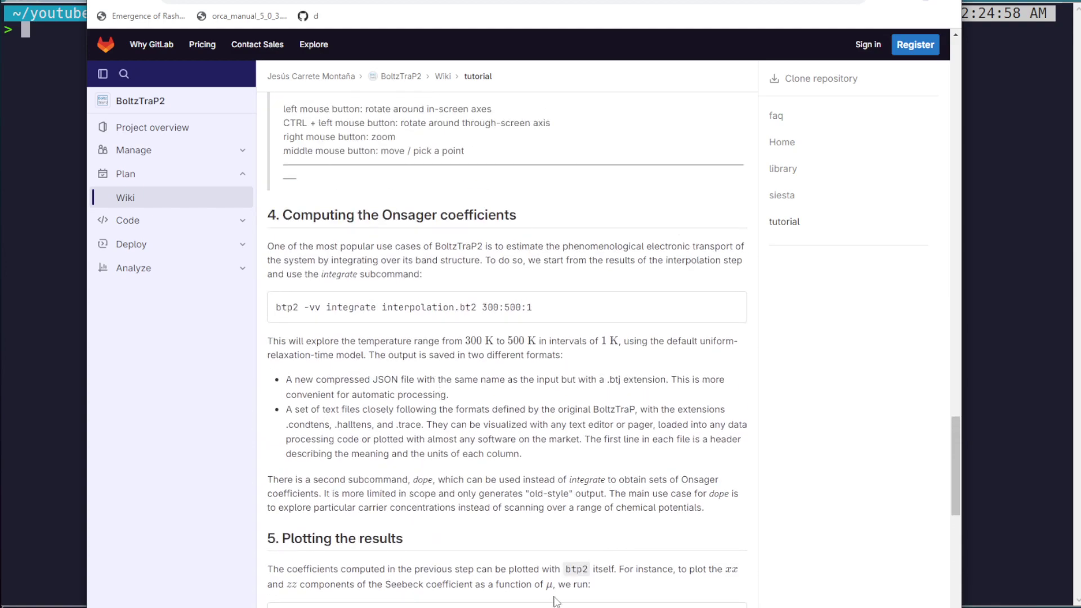
pyautogui.hotkey('alt', 'Tab')
pyautogui.moveTo(871, 300); pyautogui.dragTo(627, 299)
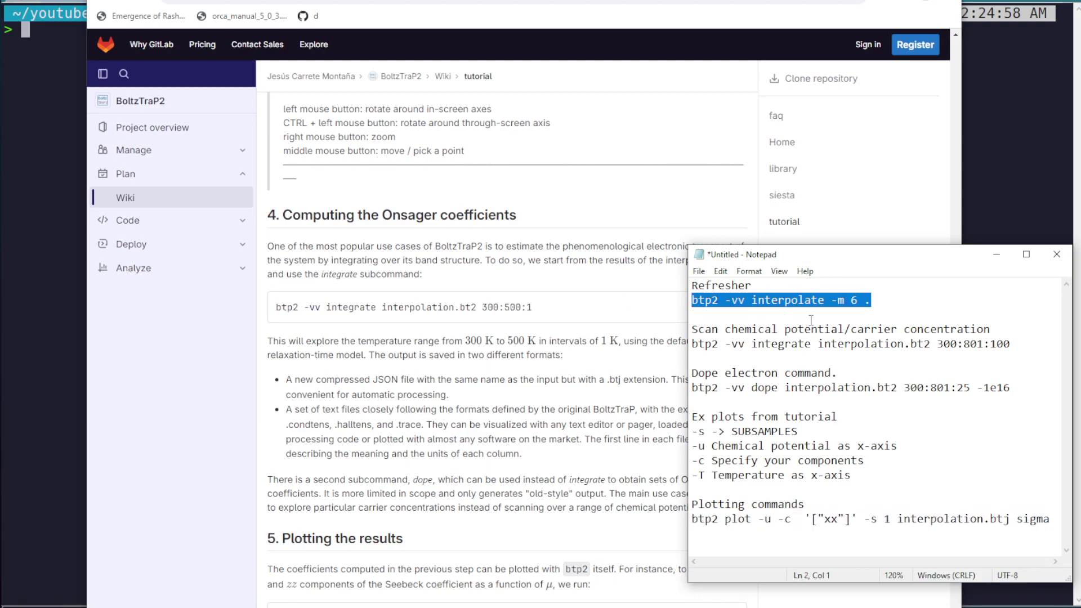
pyautogui.moveTo(1017, 345); pyautogui.dragTo(683, 346)
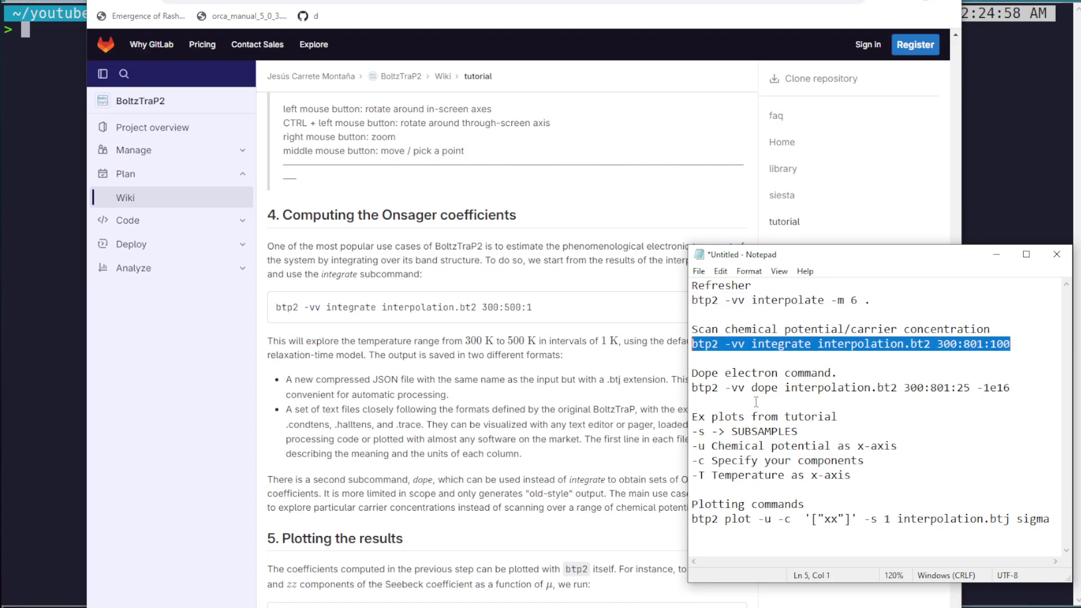
pyautogui.moveTo(871, 300); pyautogui.dragTo(624, 299)
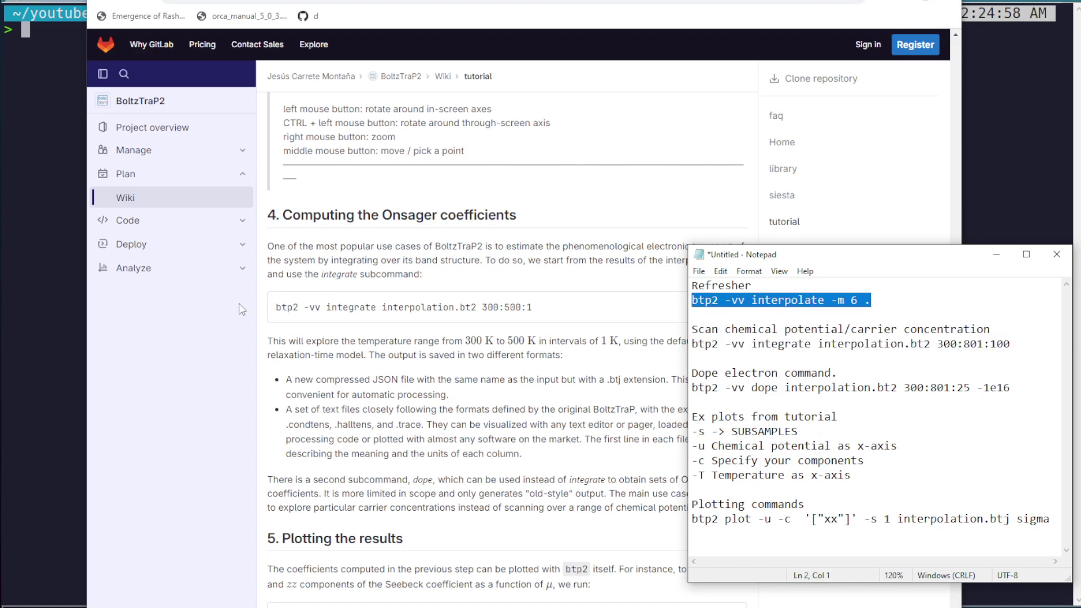
pyautogui.click(43, 302)
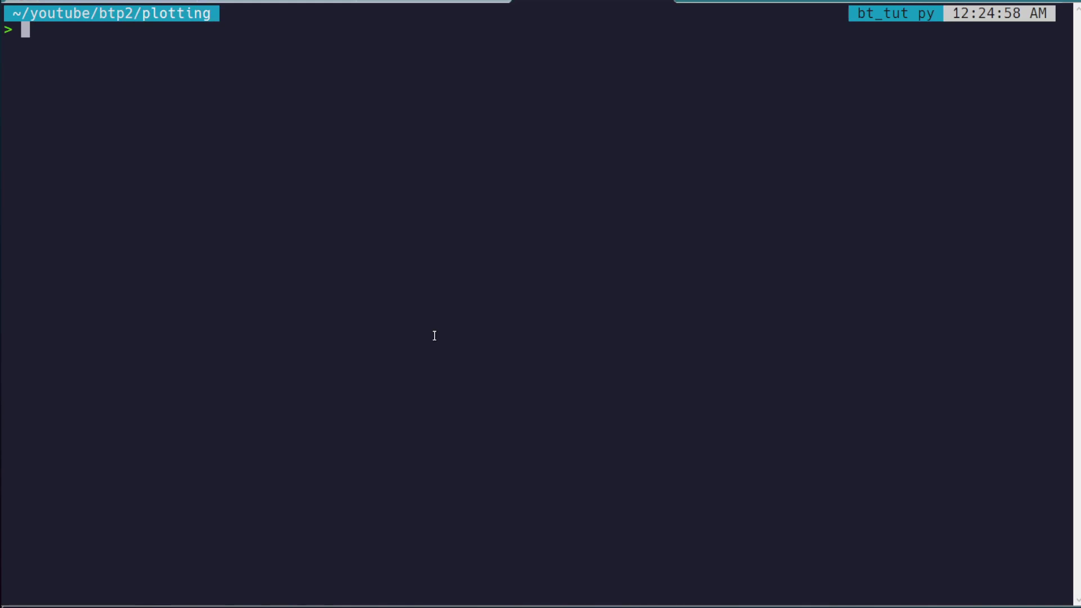
# List the folder with ls -lht, then discard the pasted LiZnSb_unpolarized.gpw filename line.
pyautogui.write('ls -lht')
pyautogui.press('Return')
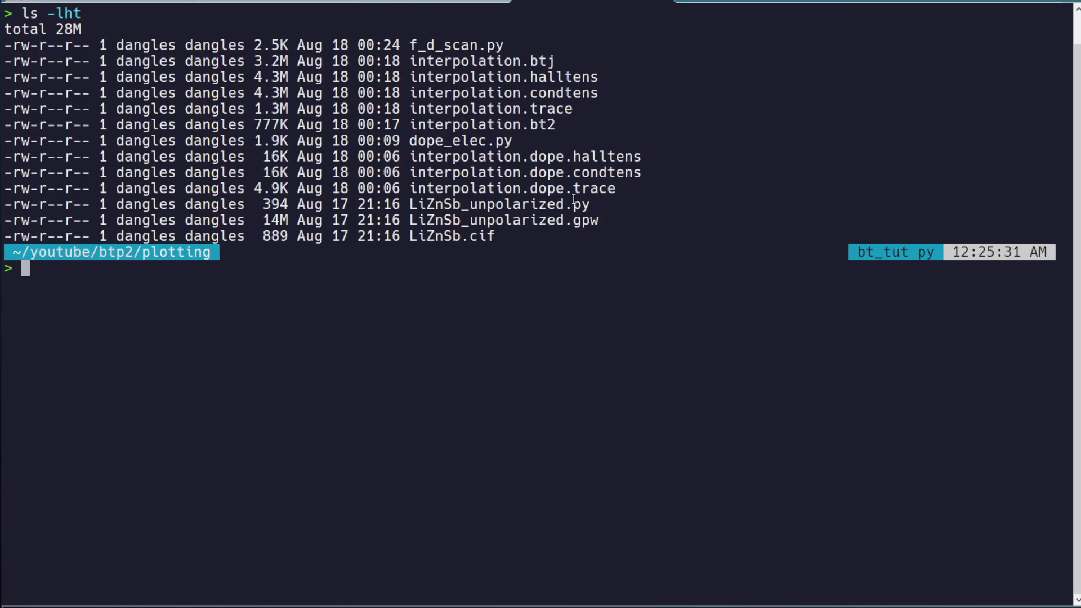
pyautogui.moveTo(599, 222); pyautogui.dragTo(410, 221)
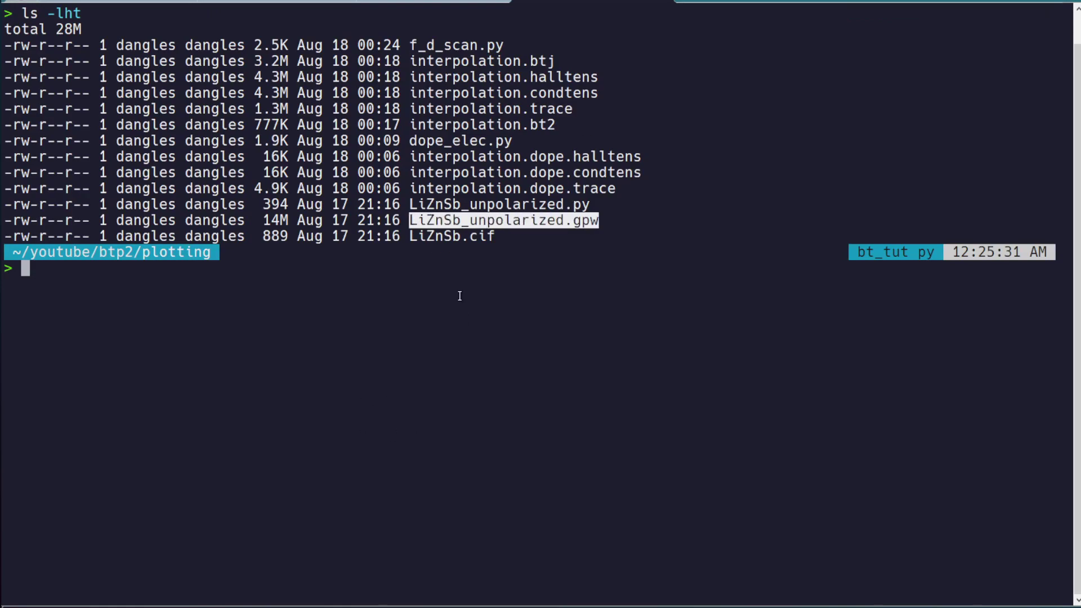
pyautogui.middleClick(461, 299)
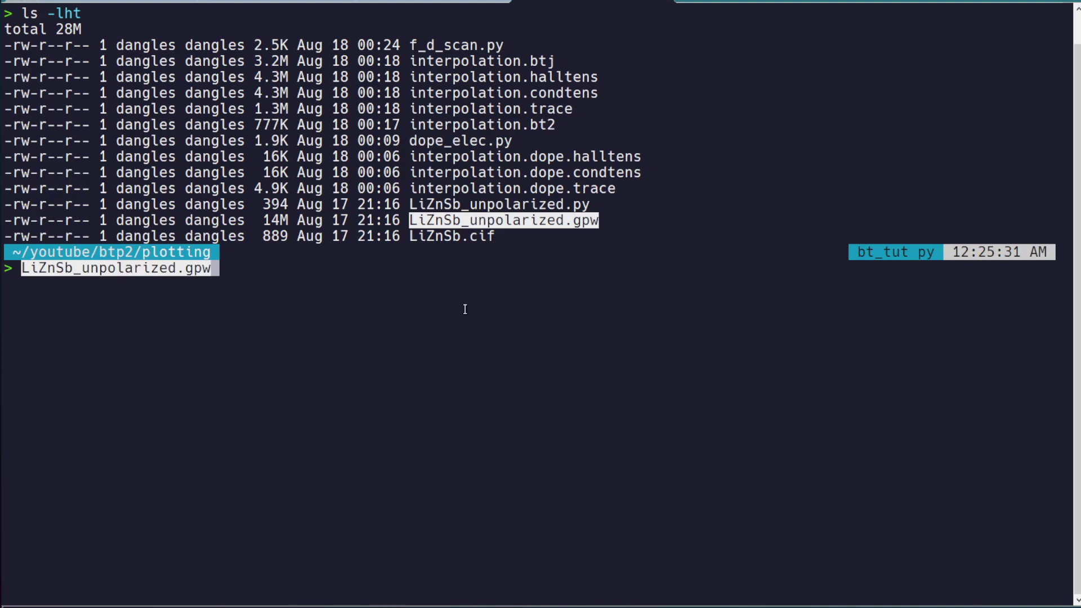
pyautogui.hotkey('alt', 'Tab')
pyautogui.click(408, 272)
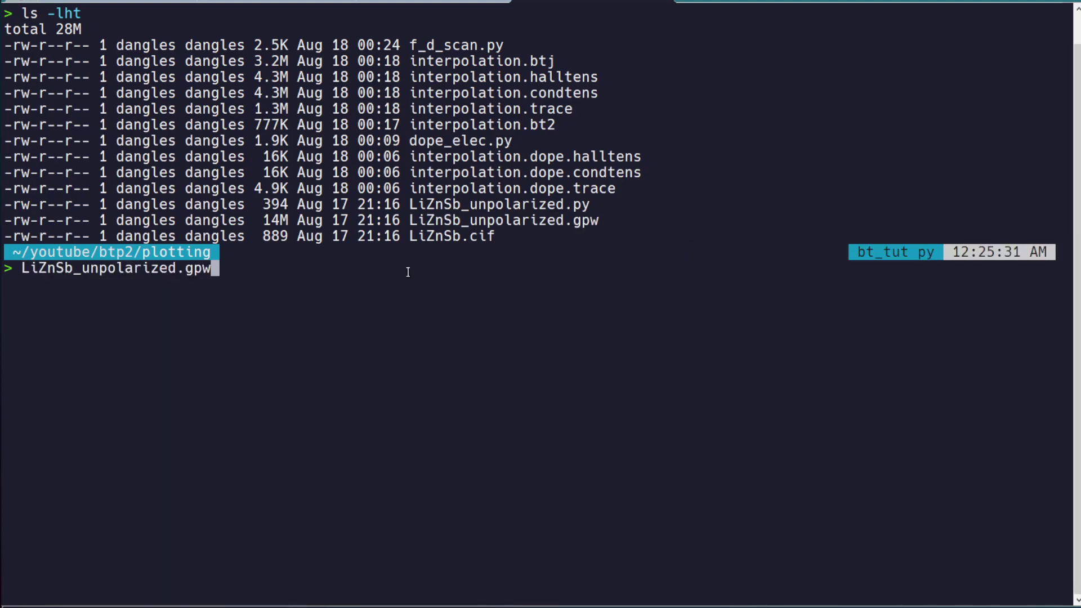
pyautogui.hotkey('ctrl', 'c')
# Paste the saved interpolate command at the prompt and trim its trailing '6 .'.
pyautogui.middleClick(316, 346)
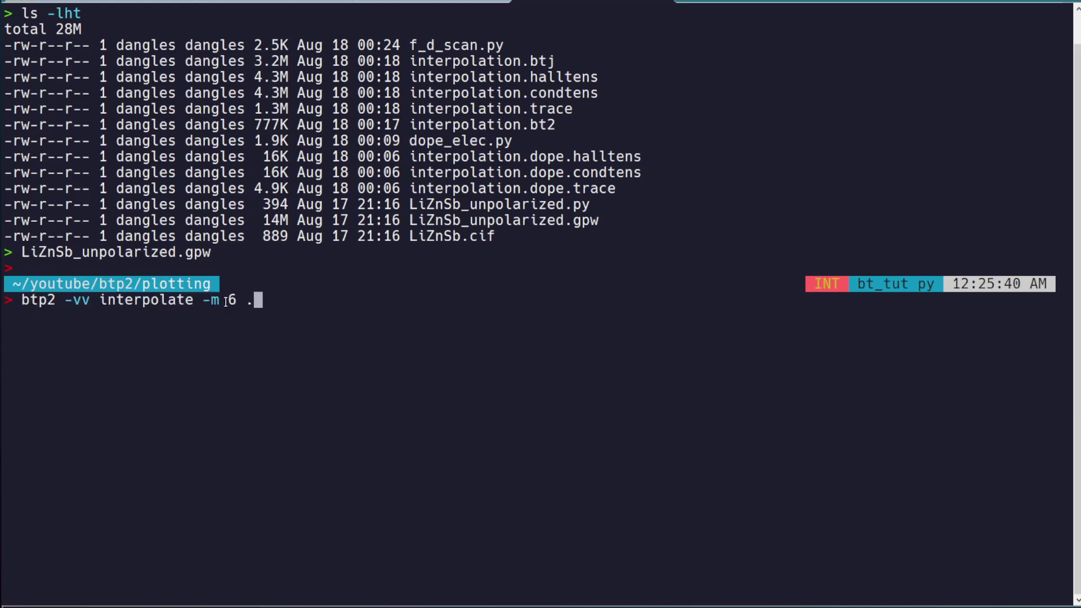
pyautogui.moveTo(206, 299); pyautogui.dragTo(237, 300)
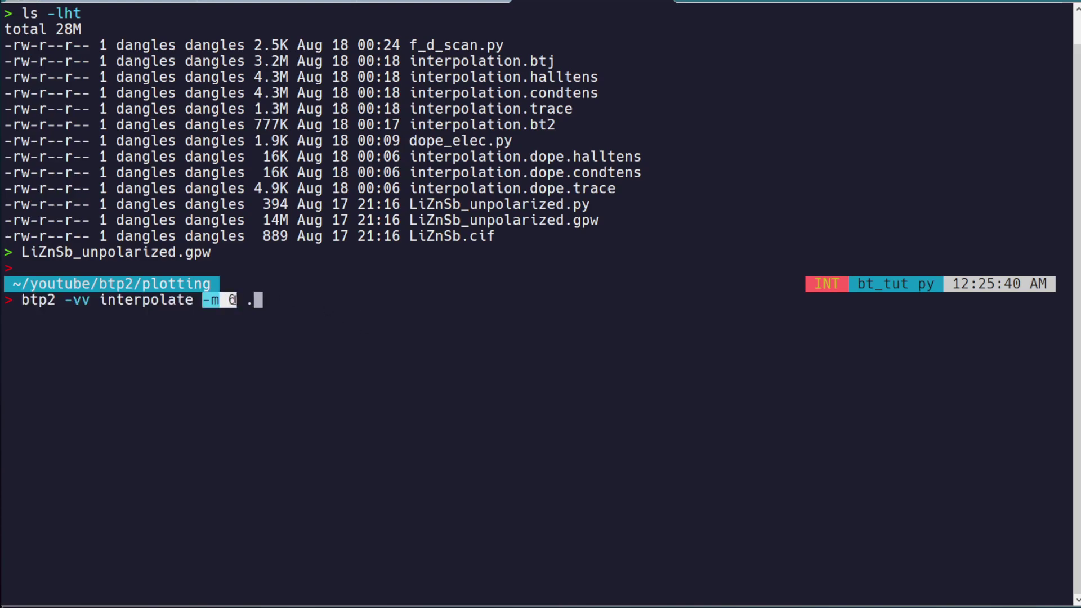
pyautogui.click(339, 317)
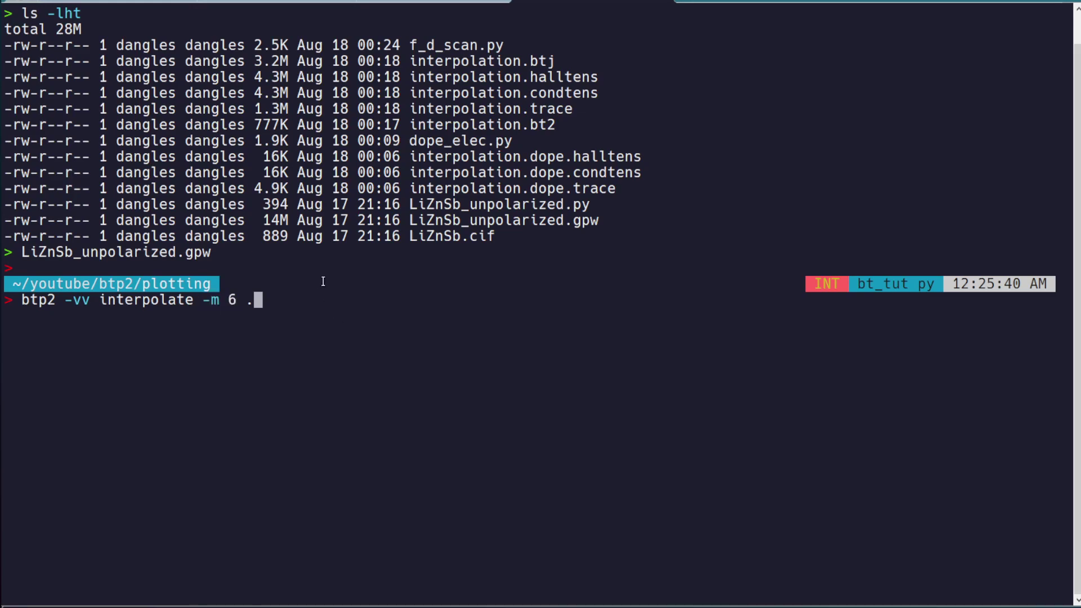
pyautogui.press('BackSpace')
pyautogui.press('BackSpace')
pyautogui.press('BackSpace')
pyautogui.press('BackSpace')
pyautogui.press('BackSpace')
pyautogui.press('BackSpace')
pyautogui.press('BackSpace')
pyautogui.press('BackSpace')
pyautogui.press('BackSpace')
pyautogui.press('BackSpace')
pyautogui.press('BackSpace')
pyautogui.press('BackSpace')
pyautogui.press('BackSpace')
pyautogui.press('BackSpace')
pyautogui.press('BackSpace')
pyautogui.press('BackSpace')
pyautogui.press('BackSpace')
pyautogui.press('BackSpace')
pyautogui.press('BackSpace')
pyautogui.press('BackSpace')
pyautogui.press('BackSpace')
pyautogui.press('BackSpace')
pyautogui.press('BackSpace')
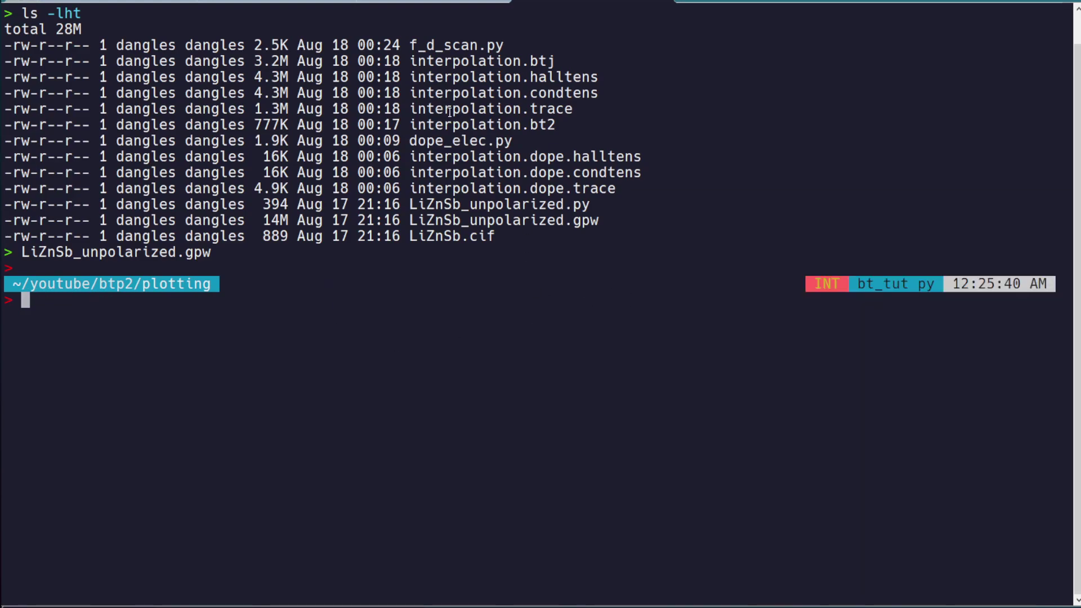
pyautogui.moveTo(412, 125); pyautogui.dragTo(554, 126)
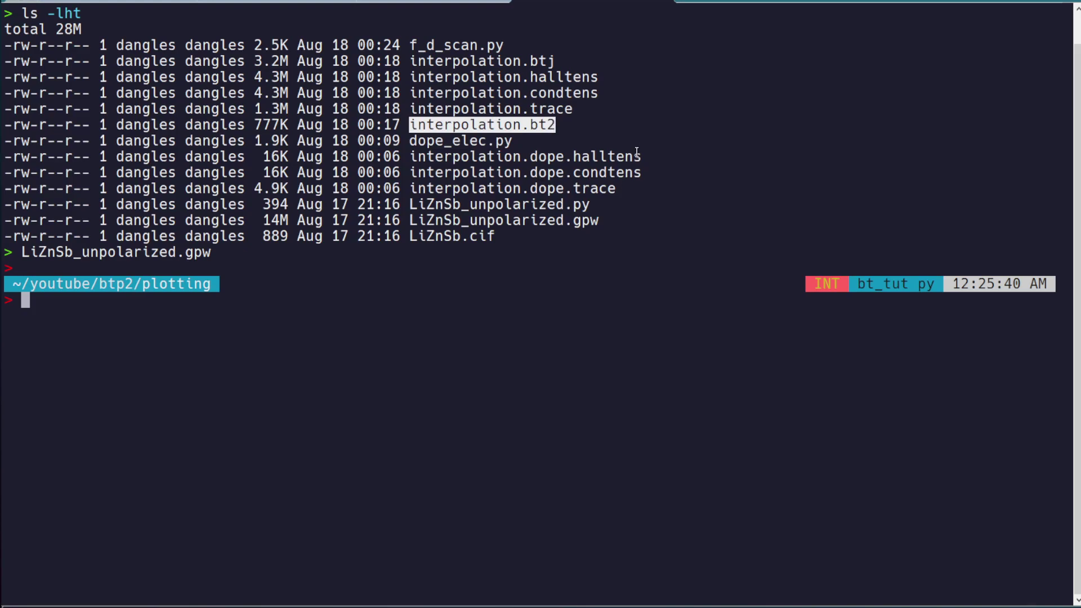
# Copy the integrate command line from the notes and paste it at the shell prompt.
pyautogui.hotkey('alt', 'Tab')
pyautogui.rightClick(856, 293)
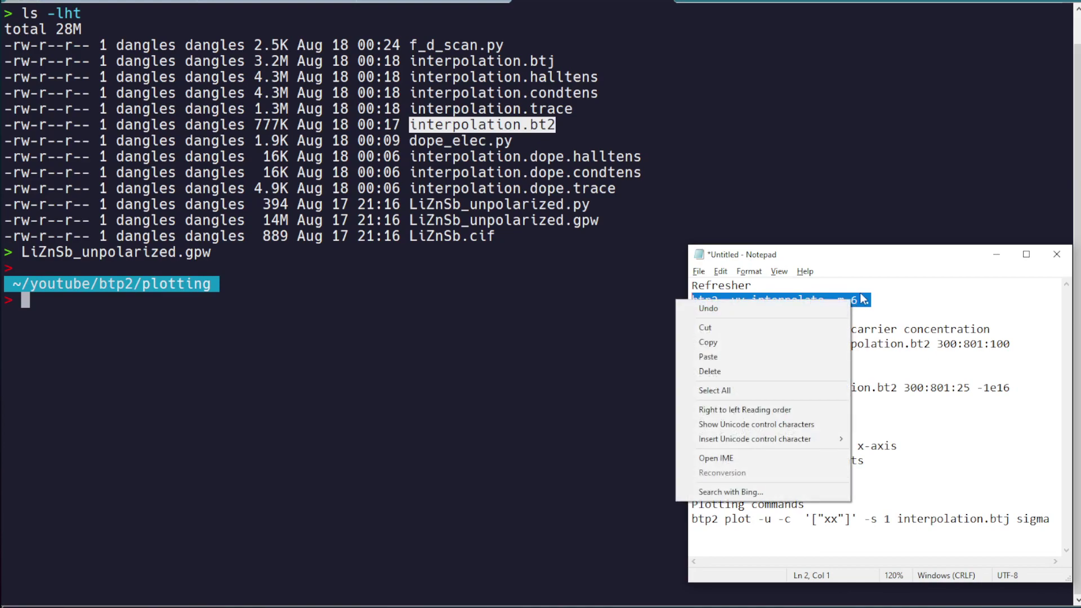
pyautogui.click(878, 301)
pyautogui.tripleClick(1014, 343)
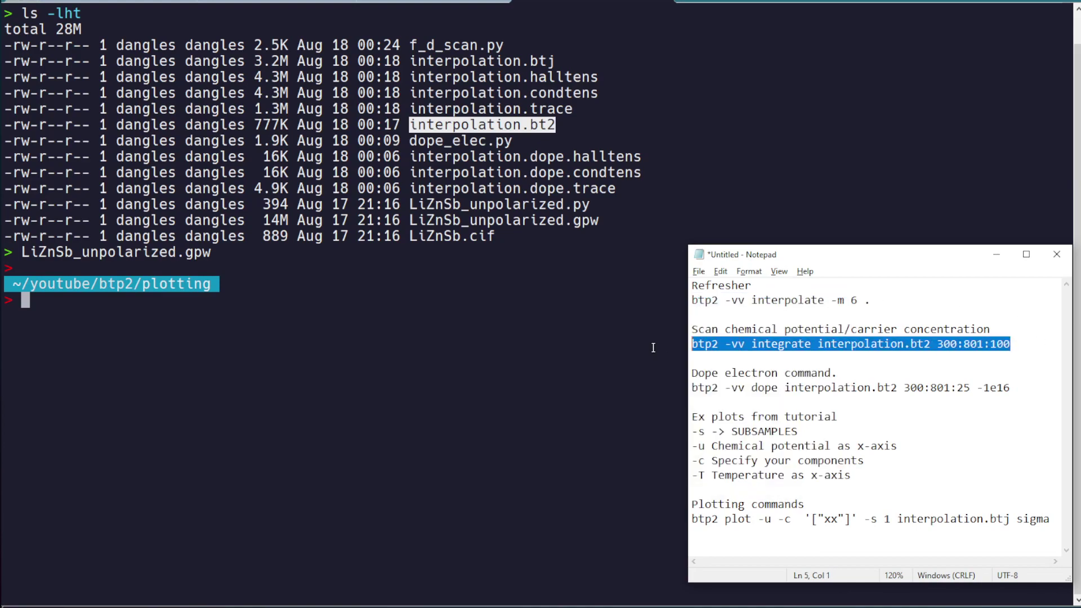
pyautogui.hotkey('alt', 'Tab')
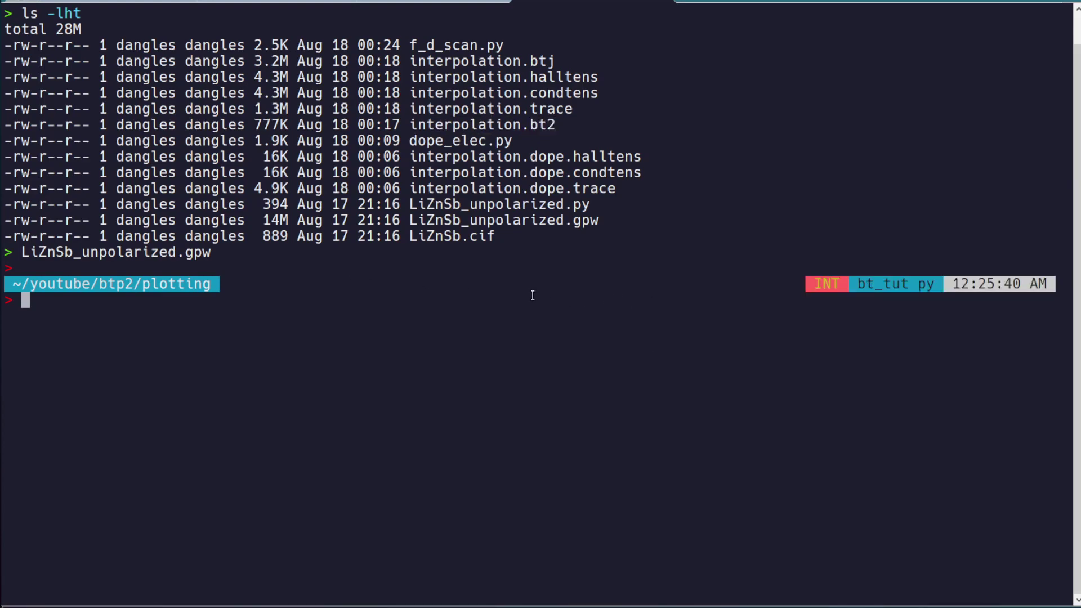
pyautogui.hotkey('ctrl', 'v')
# Run btp2 -vv integrate interpolation.bt2 300:801:100, checking the file name and temperature range arguments.
pyautogui.press('Return')
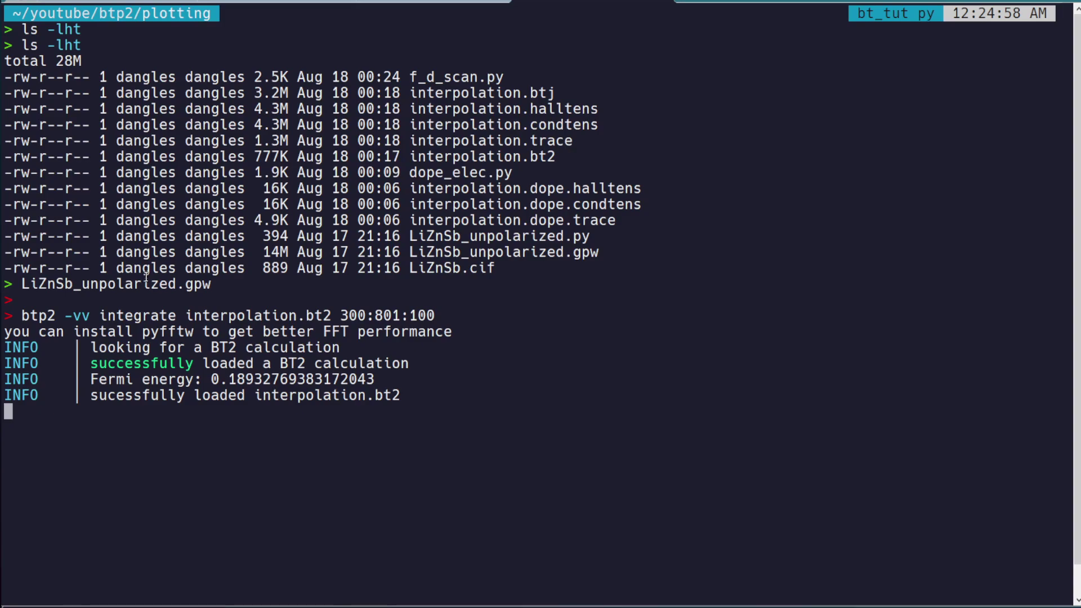
pyautogui.moveTo(413, 155); pyautogui.dragTo(554, 157)
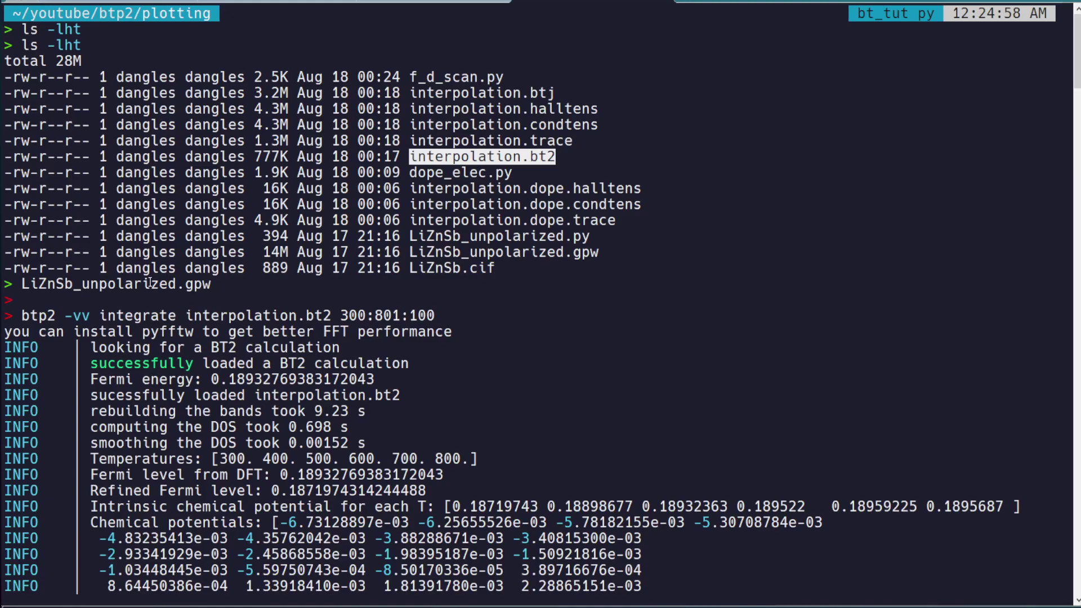
pyautogui.moveTo(103, 316); pyautogui.dragTo(434, 316)
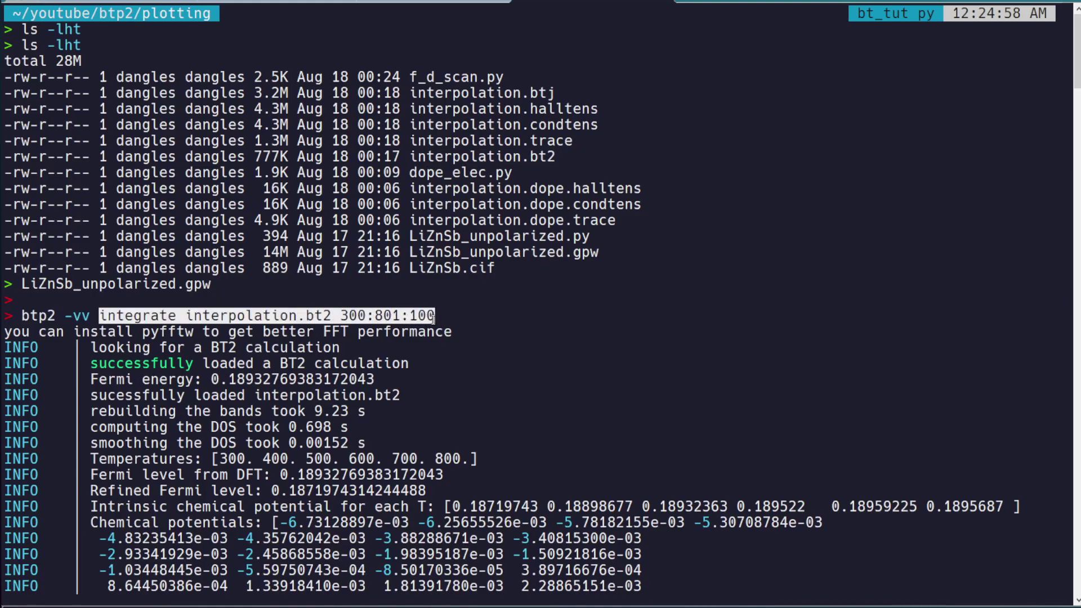
pyautogui.doubleClick(147, 315)
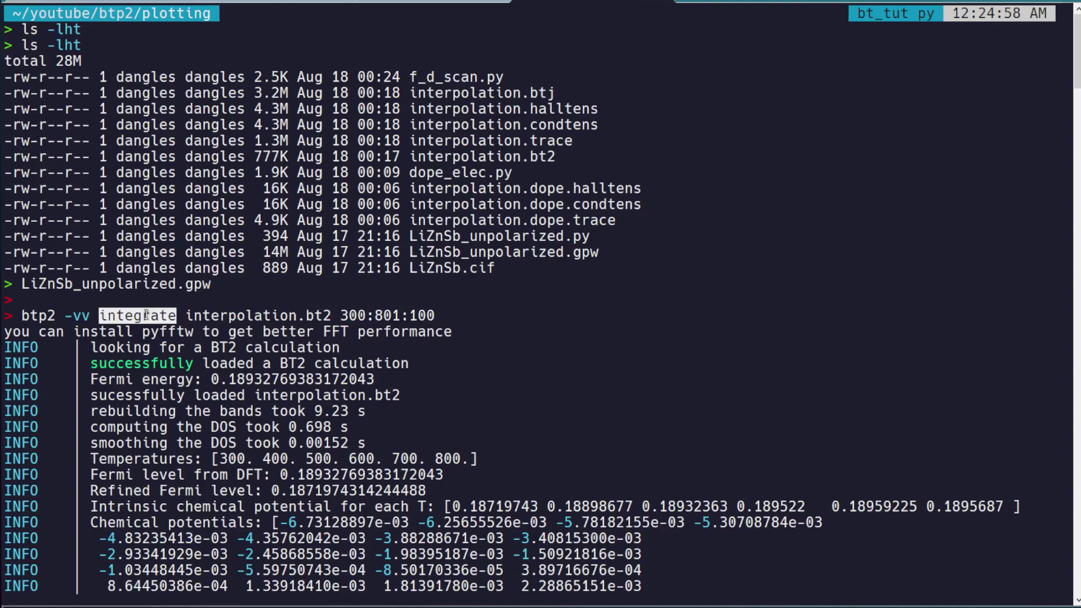
pyautogui.doubleClick(259, 316)
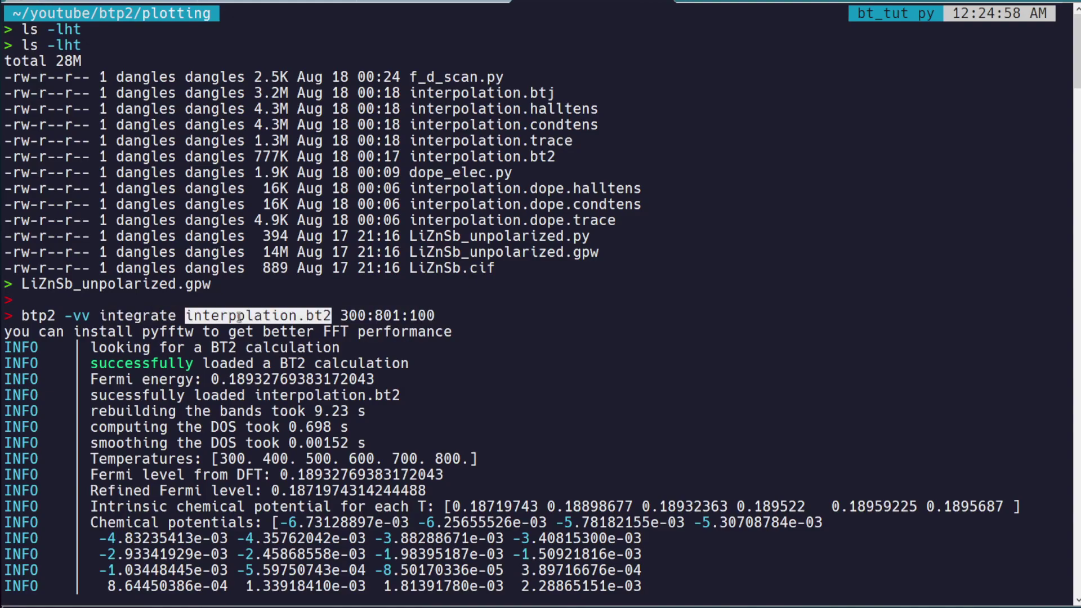
pyautogui.doubleClick(499, 157)
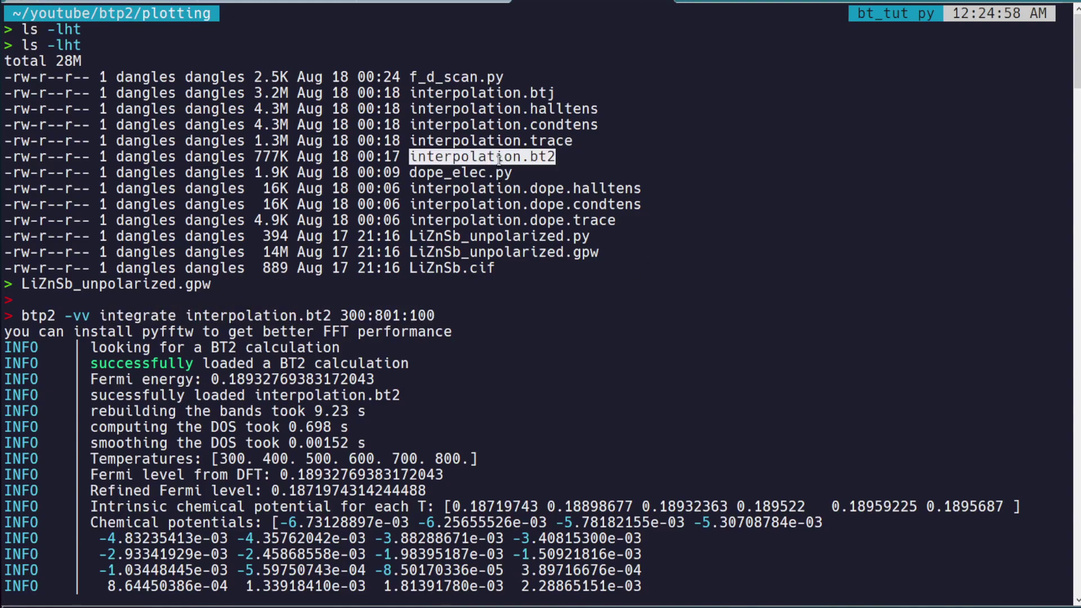
pyautogui.click(306, 319)
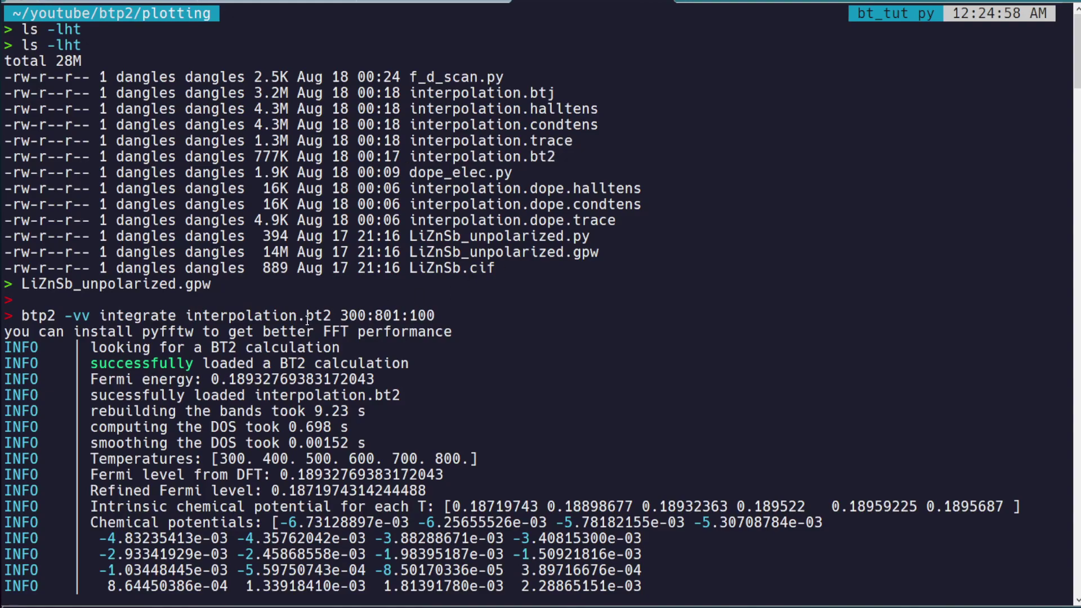
pyautogui.moveTo(345, 311); pyautogui.dragTo(428, 308)
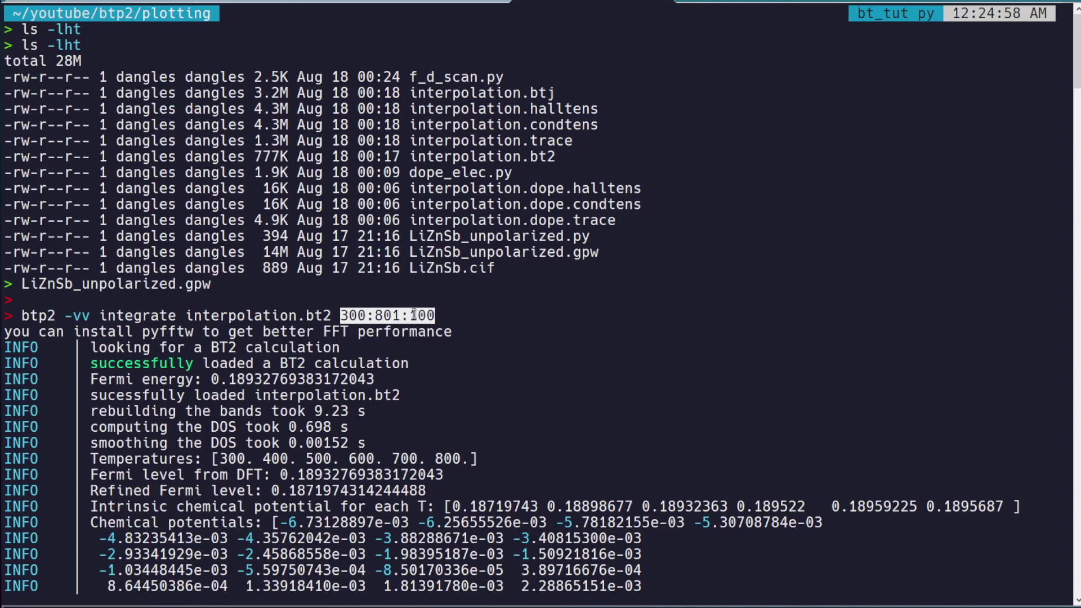
pyautogui.click(434, 315)
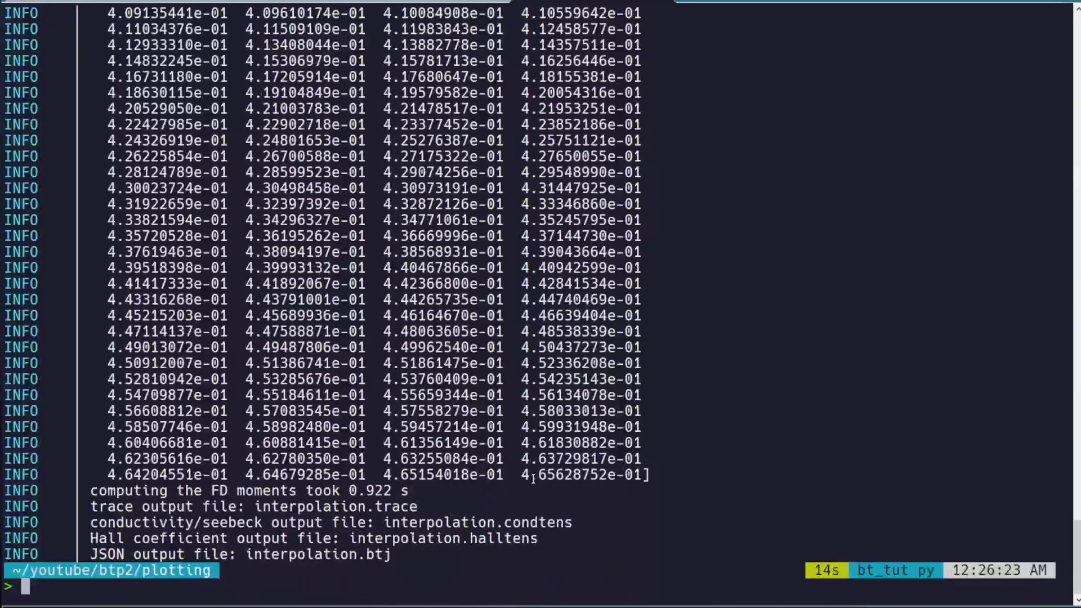
# Clear the screen and list files with ls -rlts, spotting the new interpolation.btj and interpolation.condtens outputs.
pyautogui.write('clear')
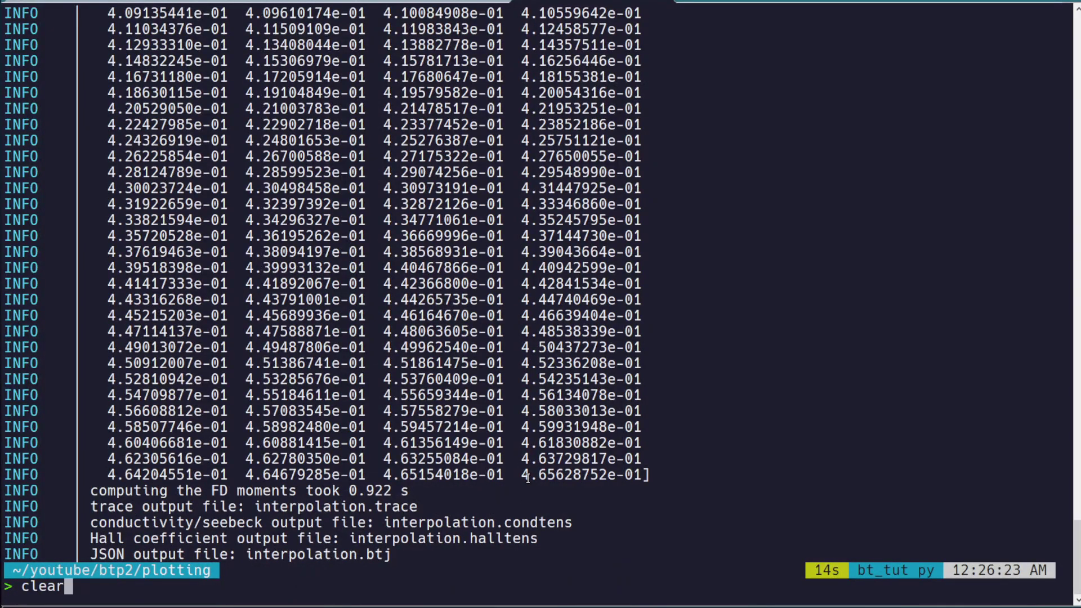
pyautogui.press('Return')
pyautogui.write('ls -rlts')
pyautogui.press('Return')
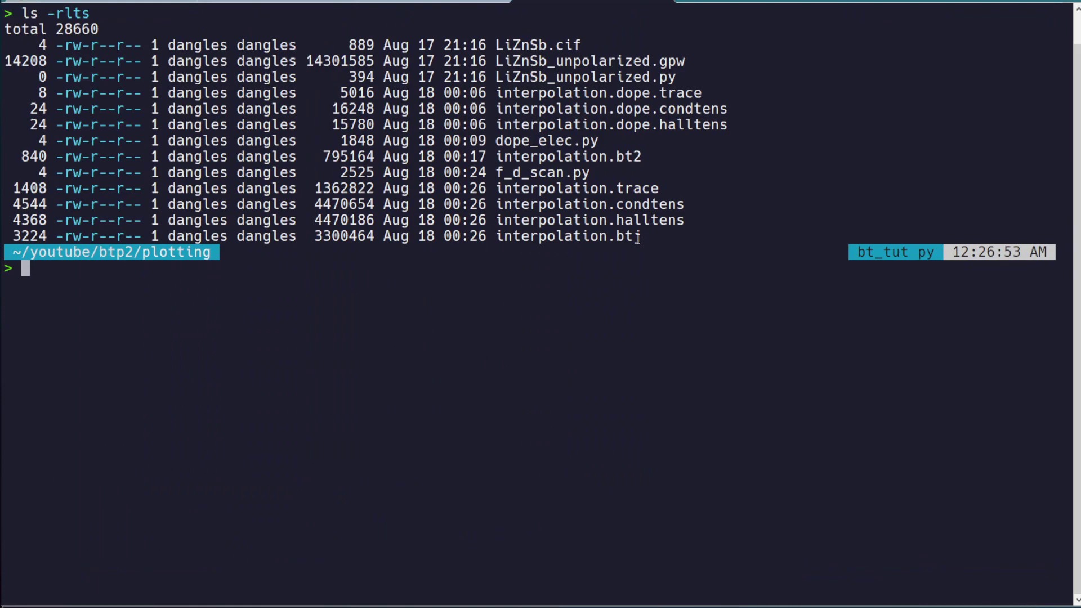
pyautogui.moveTo(638, 239); pyautogui.dragTo(507, 186)
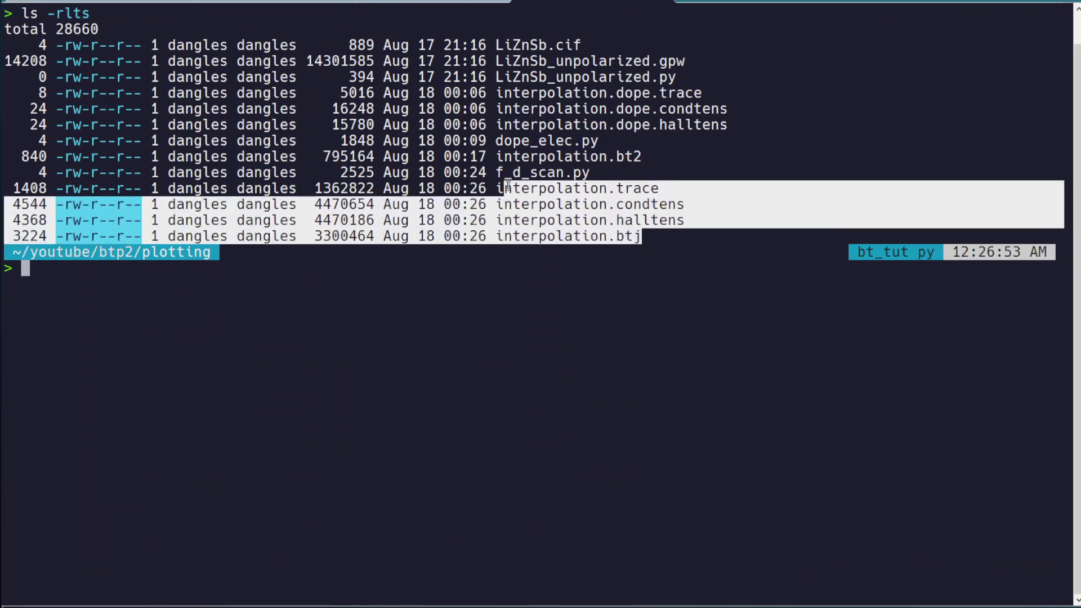
pyautogui.doubleClick(624, 237)
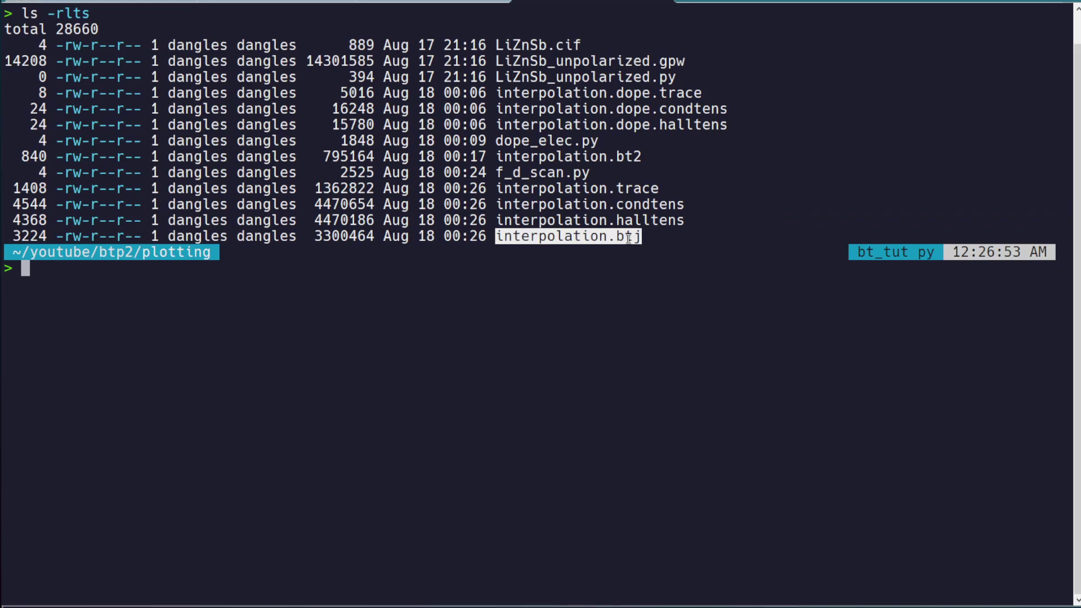
pyautogui.click(612, 204)
pyautogui.doubleClick(612, 204)
pyautogui.doubleClick(613, 204)
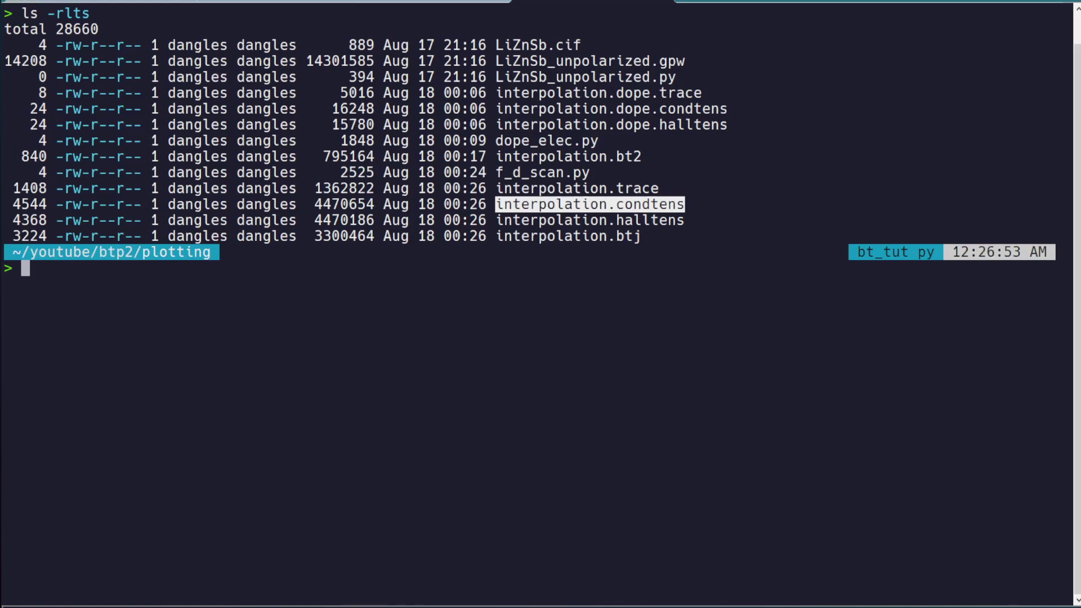
# Show btp2 plot --help and highlight the plottable quantities and optional arguments.
pyautogui.click(500, 575)
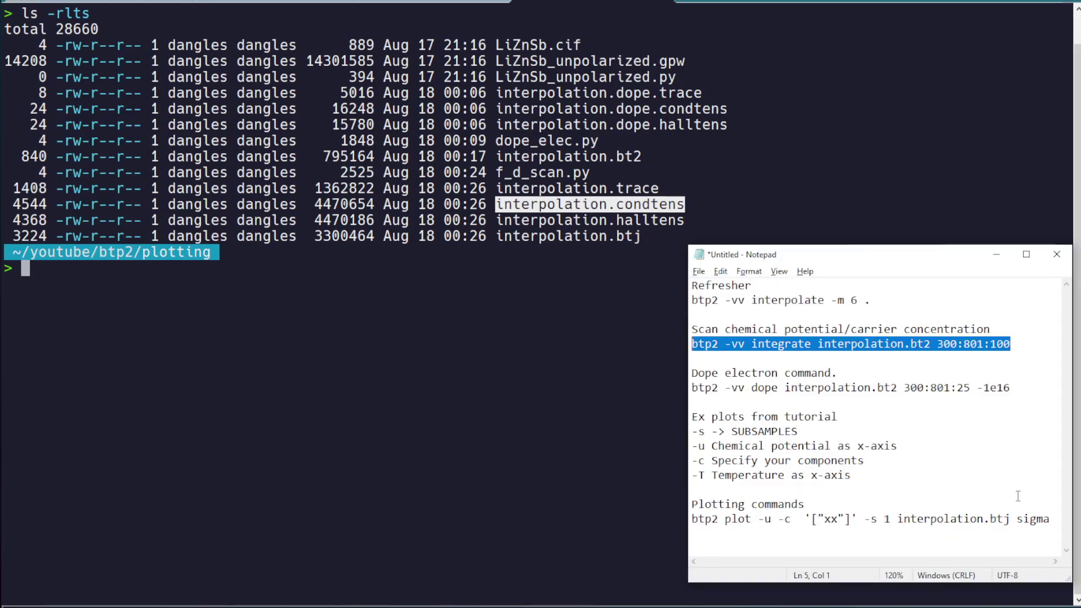
pyautogui.click(386, 338)
pyautogui.write('btp')
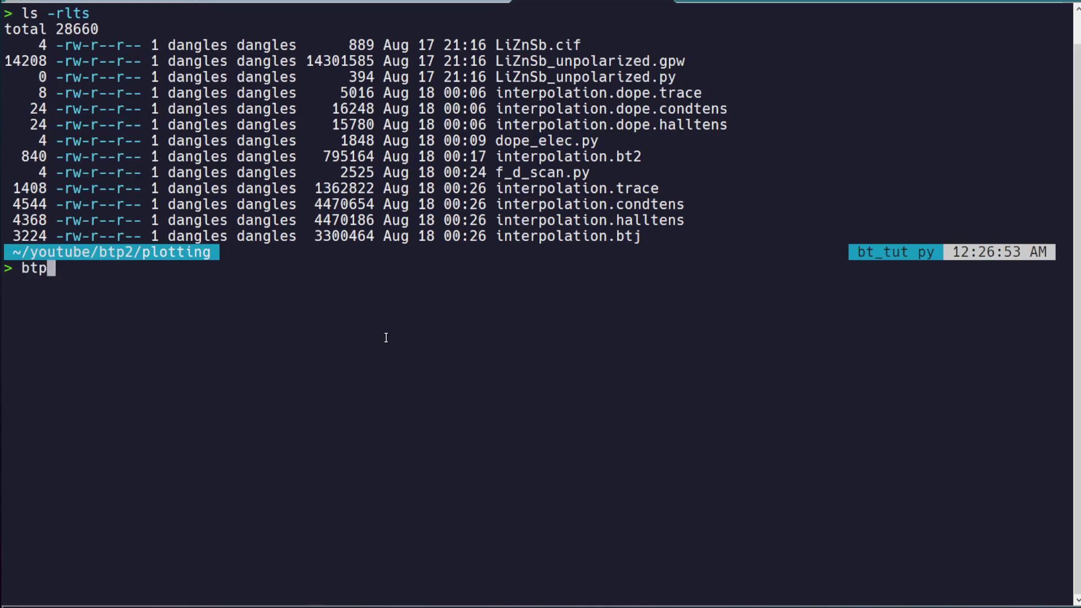
pyautogui.write('2 plot --help')
pyautogui.press('Return')
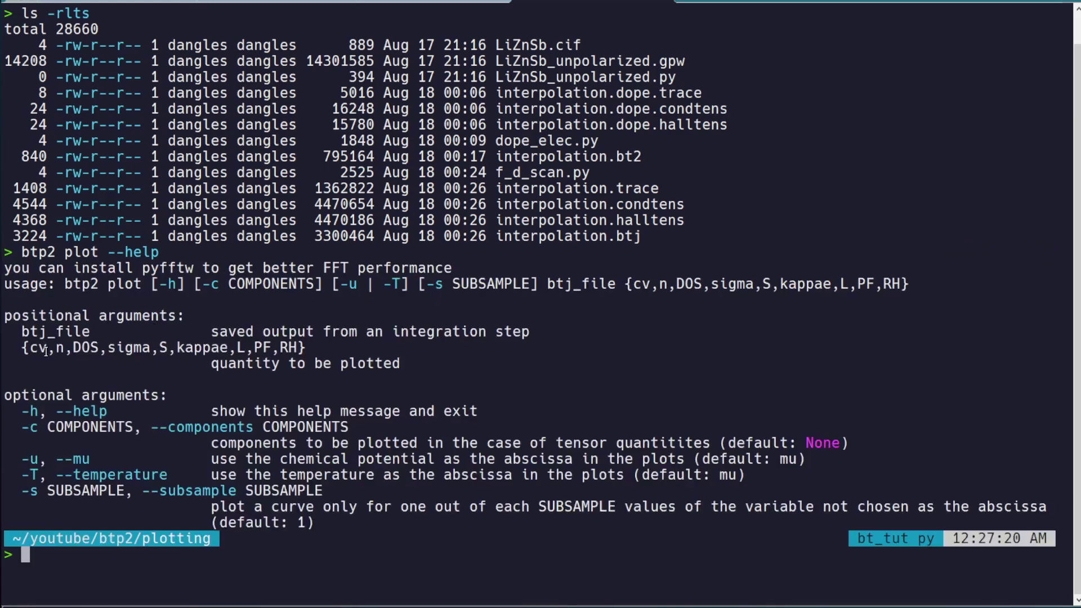
pyautogui.moveTo(25, 349); pyautogui.dragTo(319, 347)
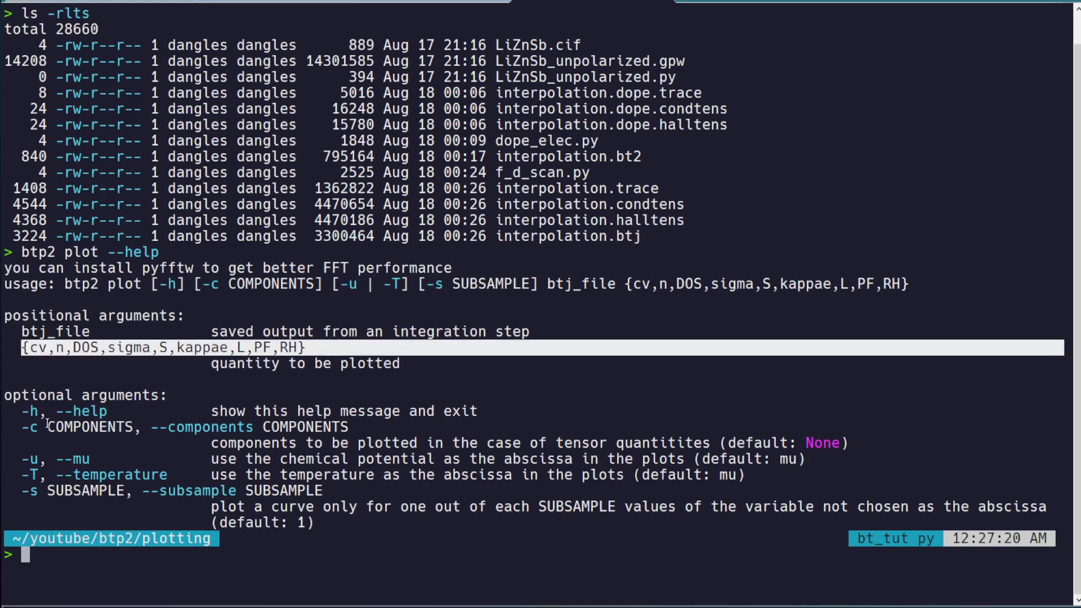
pyautogui.moveTo(12, 411); pyautogui.dragTo(254, 531)
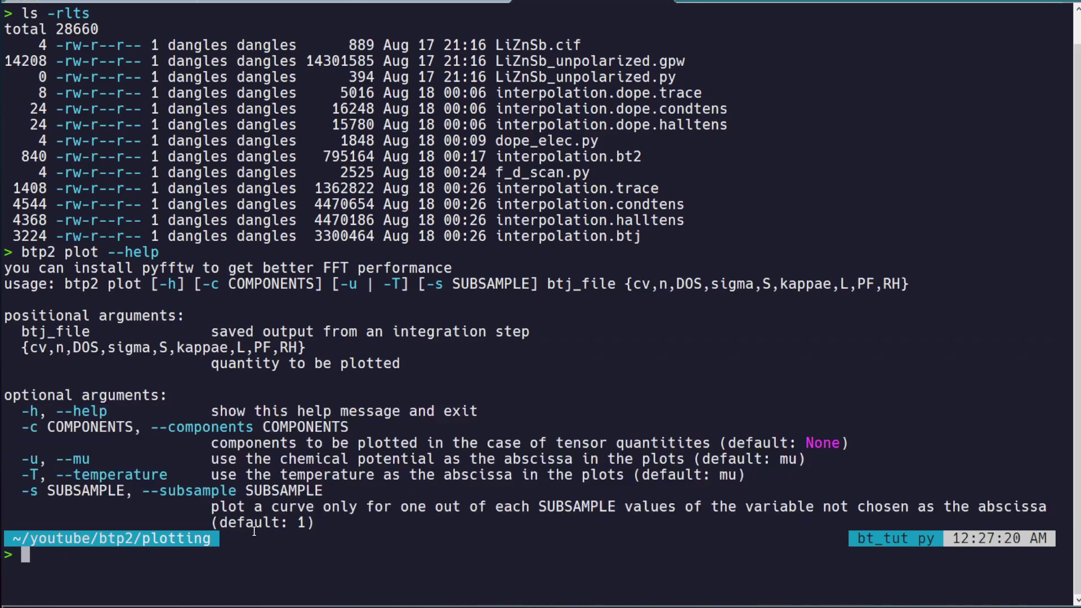
# Clear the screen and paste the saved btp2 plot sigma command from the notes.
pyautogui.write('clear')
pyautogui.press('Return')
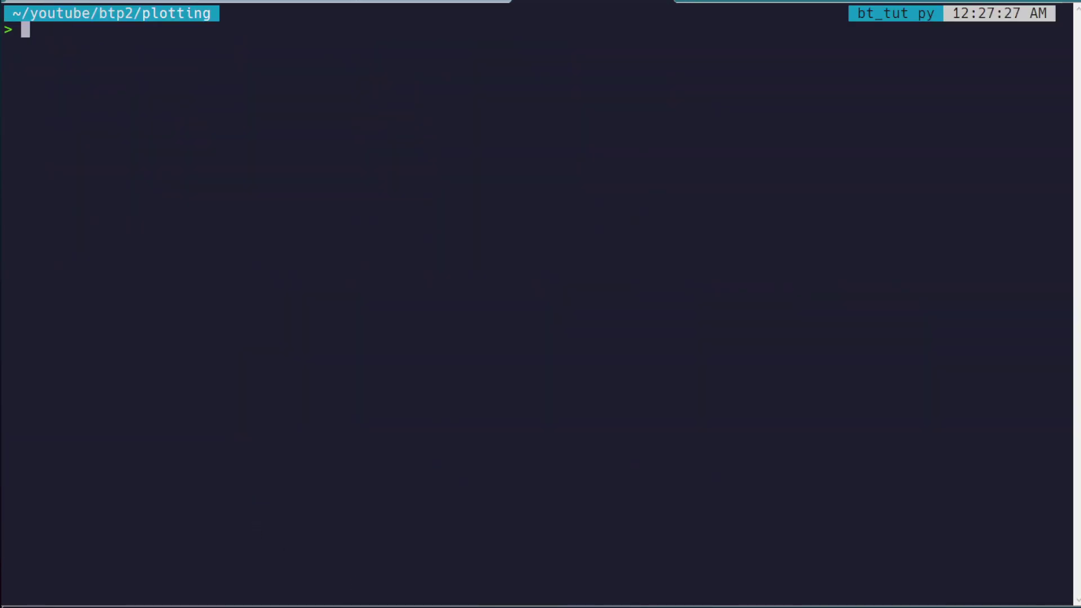
pyautogui.hotkey('alt', 'Tab')
pyautogui.moveTo(1051, 521); pyautogui.dragTo(682, 525)
pyautogui.hotkey('ctrl', 'c')
pyautogui.hotkey('alt', 'Tab')
pyautogui.hotkey('ctrl', 'v')
# Add "yy" to the -c component list and run the sigma plot for xx and yy.
pyautogui.press('Left')
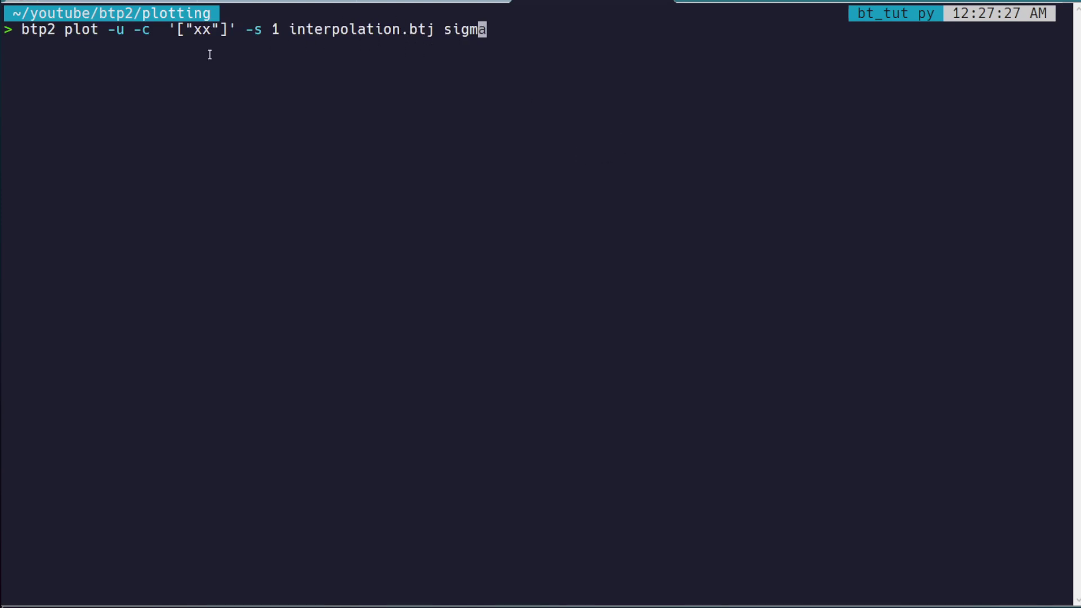
pyautogui.doubleClick(474, 29)
pyautogui.click(207, 31)
pyautogui.press('Left')
pyautogui.press('Left')
pyautogui.press('Left')
pyautogui.press('Left')
pyautogui.press('Left')
pyautogui.press('Left')
pyautogui.press('Left')
pyautogui.press('Left')
pyautogui.press('Left')
pyautogui.press('Left')
pyautogui.press('Left')
pyautogui.press('Left')
pyautogui.press('Left')
pyautogui.press('Left')
pyautogui.press('Left')
pyautogui.press('Left')
pyautogui.press('Left')
pyautogui.press('Left')
pyautogui.press('Left')
pyautogui.press('Left')
pyautogui.write(', "yy"')
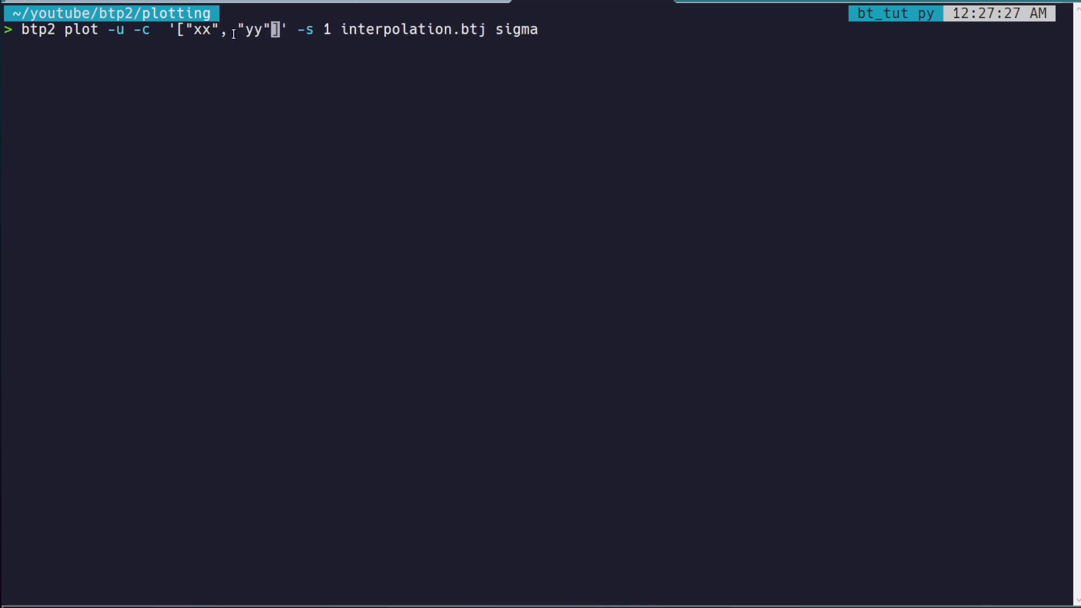
pyautogui.press('Return')
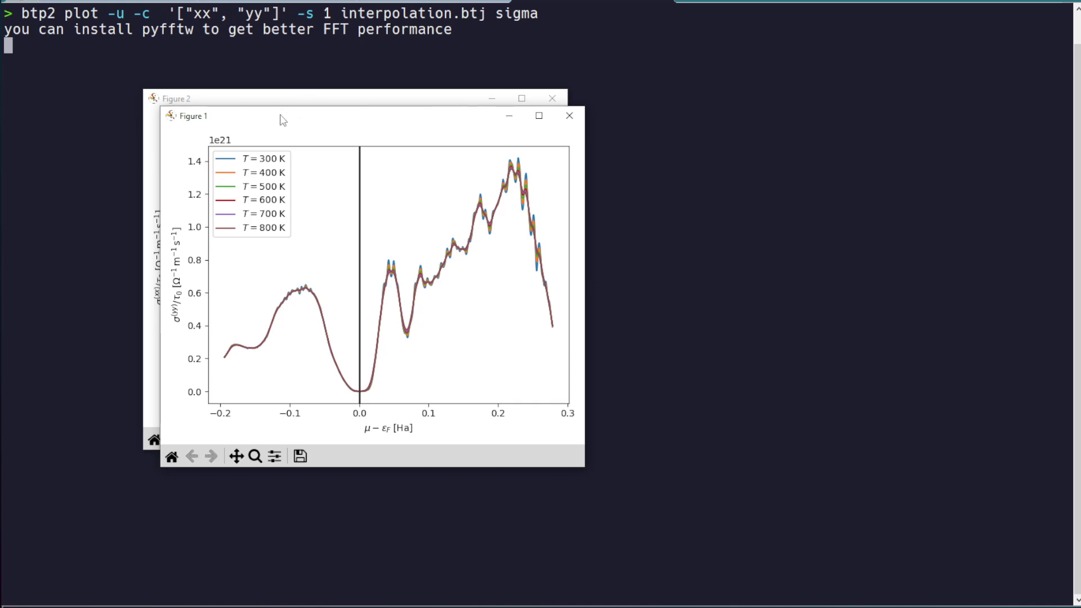
# Move the yy figure beside the xx figure and check the integrate arguments in the notes.
pyautogui.moveTo(283, 120); pyautogui.dragTo(631, 108)
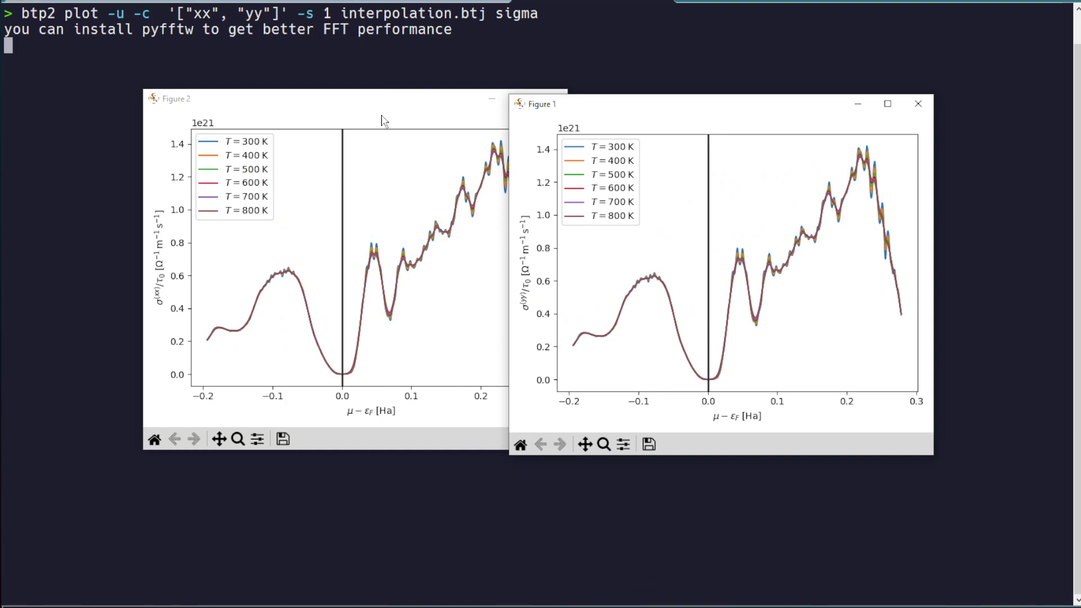
pyautogui.hotkey('alt', 'Tab')
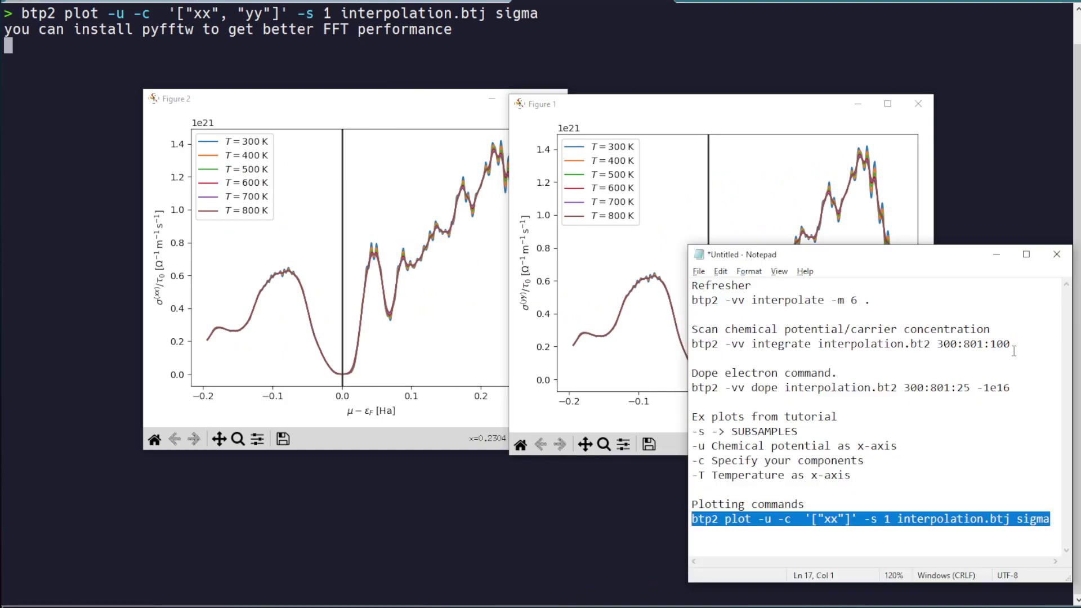
pyautogui.click(1014, 351)
pyautogui.moveTo(944, 344); pyautogui.dragTo(1013, 343)
pyautogui.click(1014, 344)
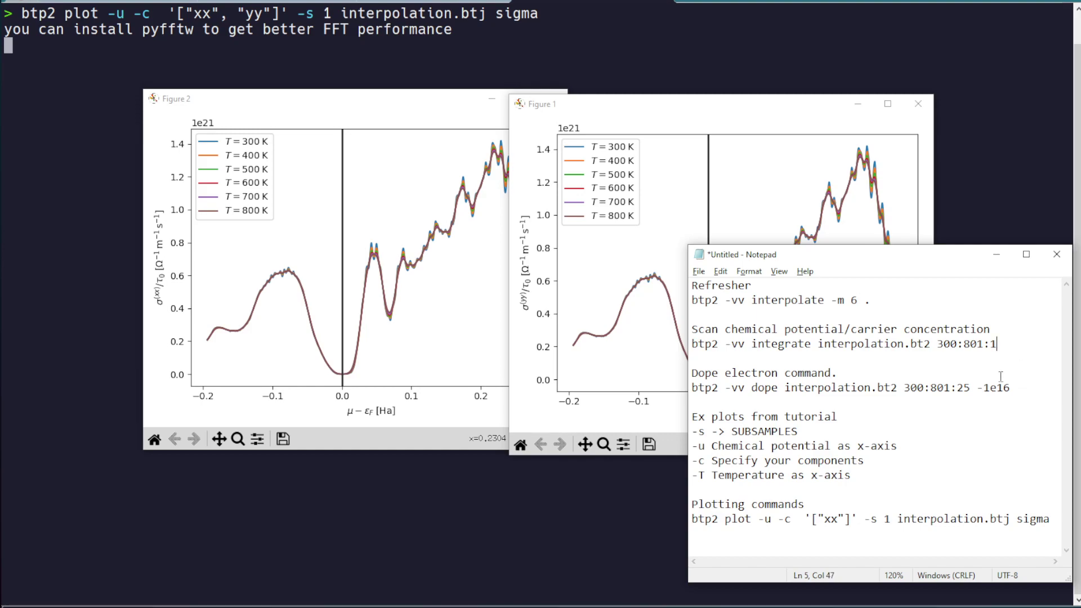
# Edit the notes so the subsample value stays 1 and the integrate range reads 300:801:100.
pyautogui.click(893, 520)
pyautogui.write('00')
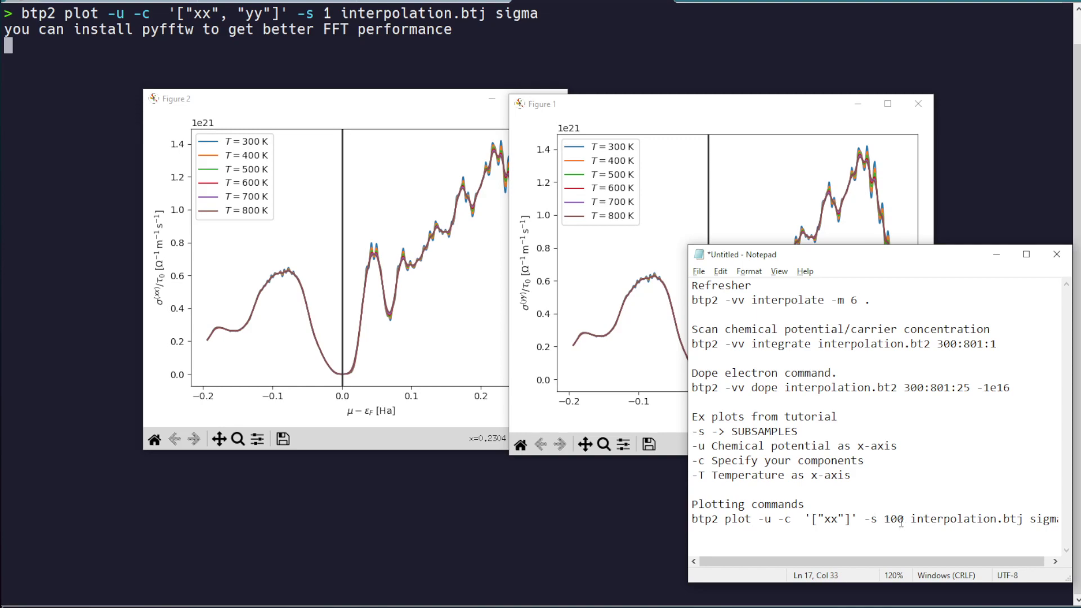
pyautogui.moveTo(906, 519); pyautogui.dragTo(882, 519)
pyautogui.click(909, 520)
pyautogui.press('BackSpace')
pyautogui.press('BackSpace')
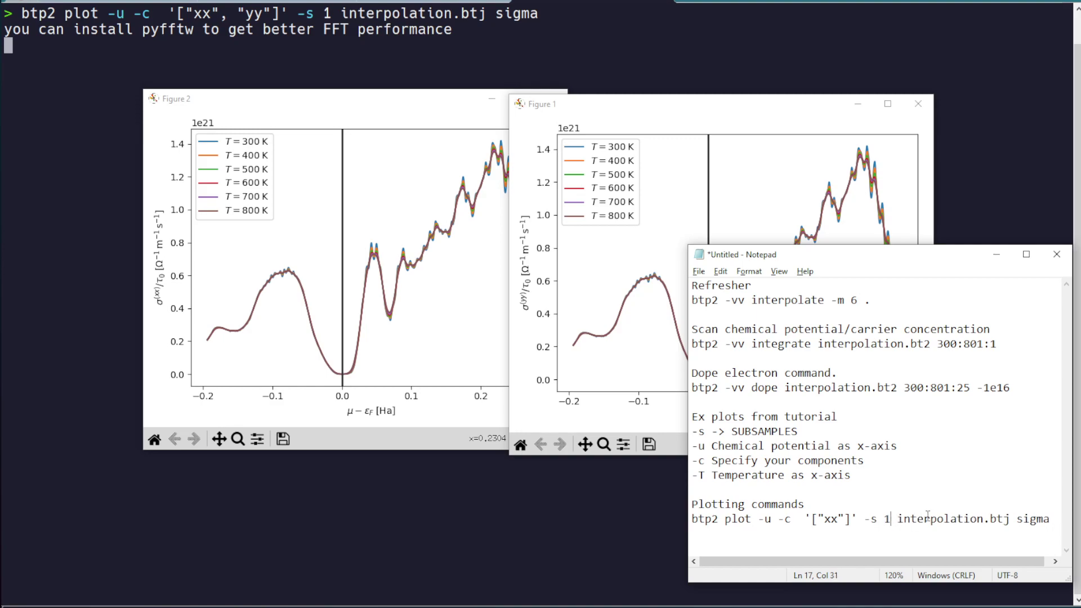
pyautogui.click(1001, 344)
pyautogui.write('00')
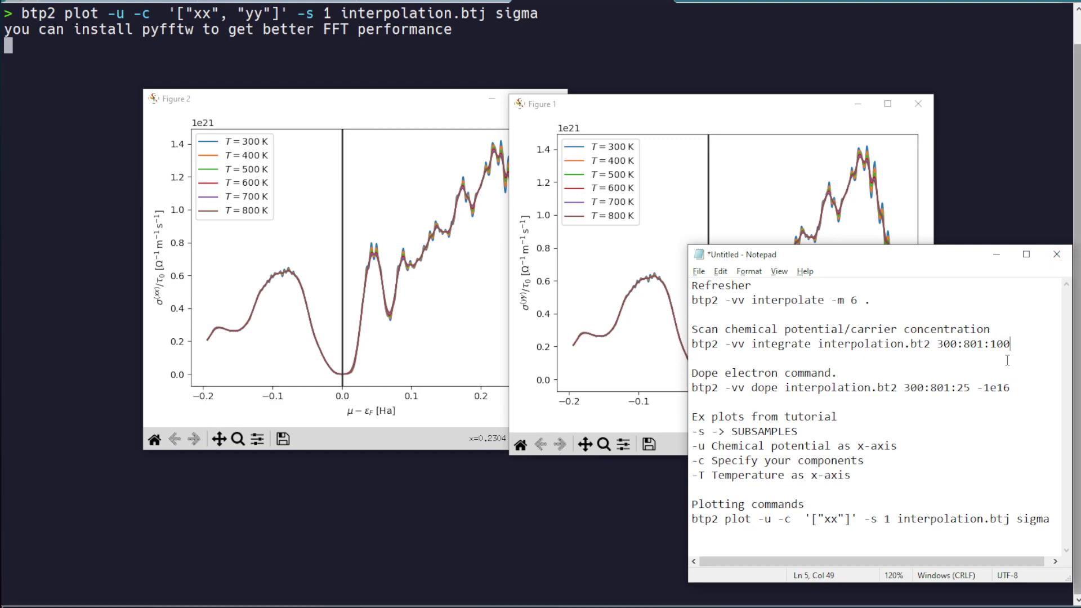
pyautogui.moveTo(1028, 349); pyautogui.dragTo(904, 337)
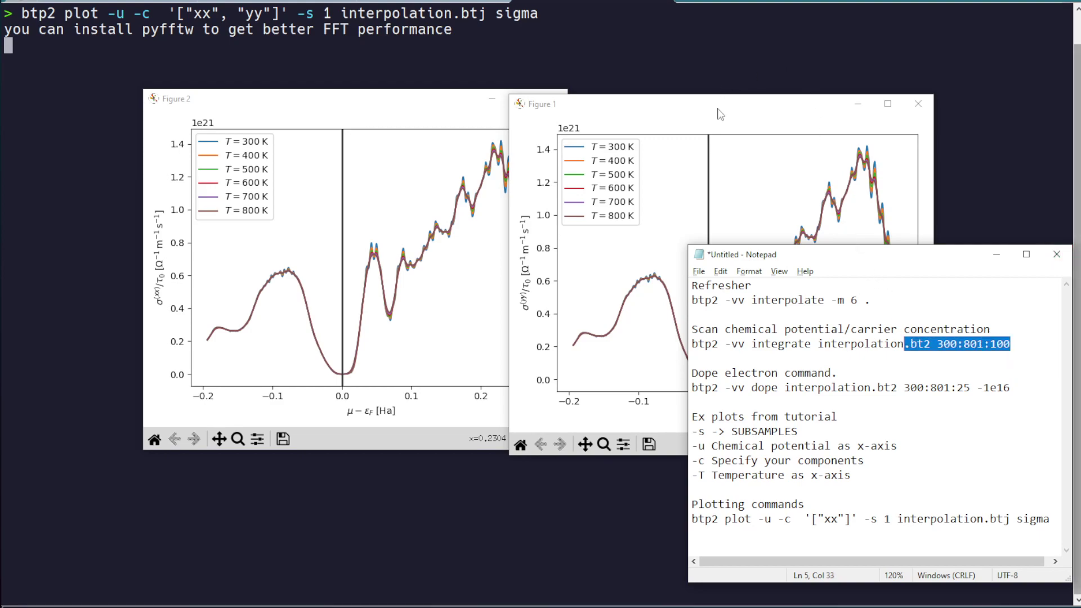
# Close both the yy and xx conductivity figures.
pyautogui.moveTo(721, 100); pyautogui.dragTo(741, 100)
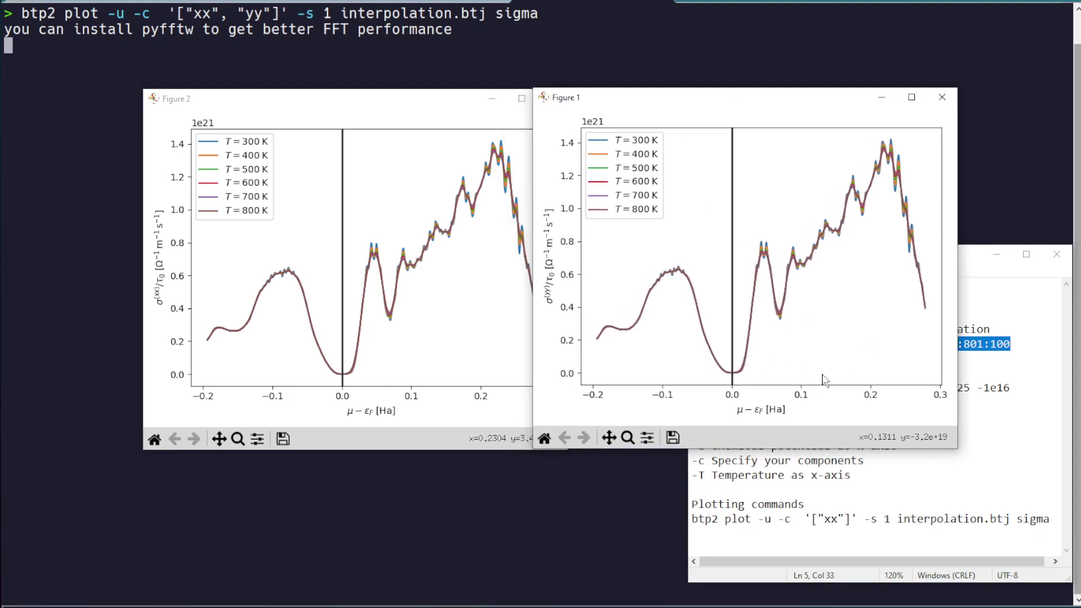
pyautogui.click(942, 97)
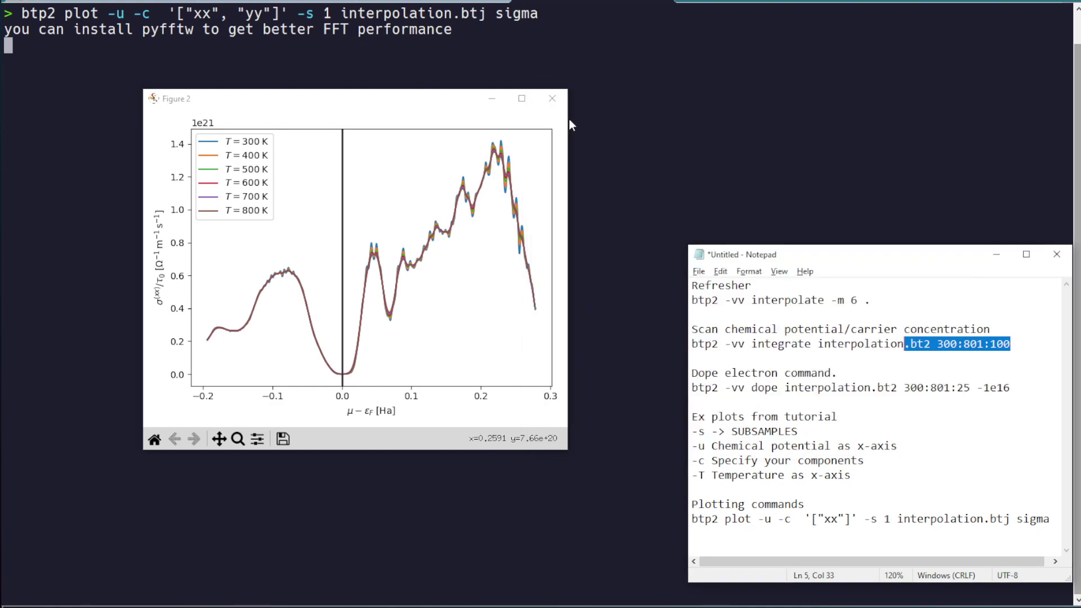
pyautogui.click(552, 98)
# Recall the previous btp2 plot command and rerun it with DOS instead of sigma.
pyautogui.press('Up')
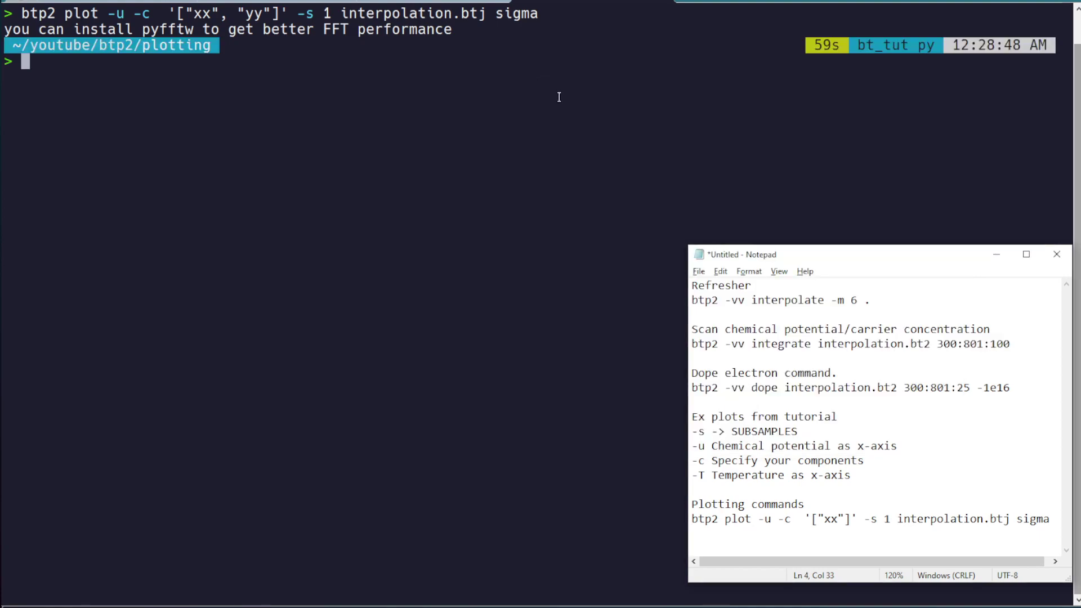
pyautogui.click(512, 152)
pyautogui.press('Up')
pyautogui.press('BackSpace')
pyautogui.press('BackSpace')
pyautogui.press('BackSpace')
pyautogui.press('BackSpace')
pyautogui.press('BackSpace')
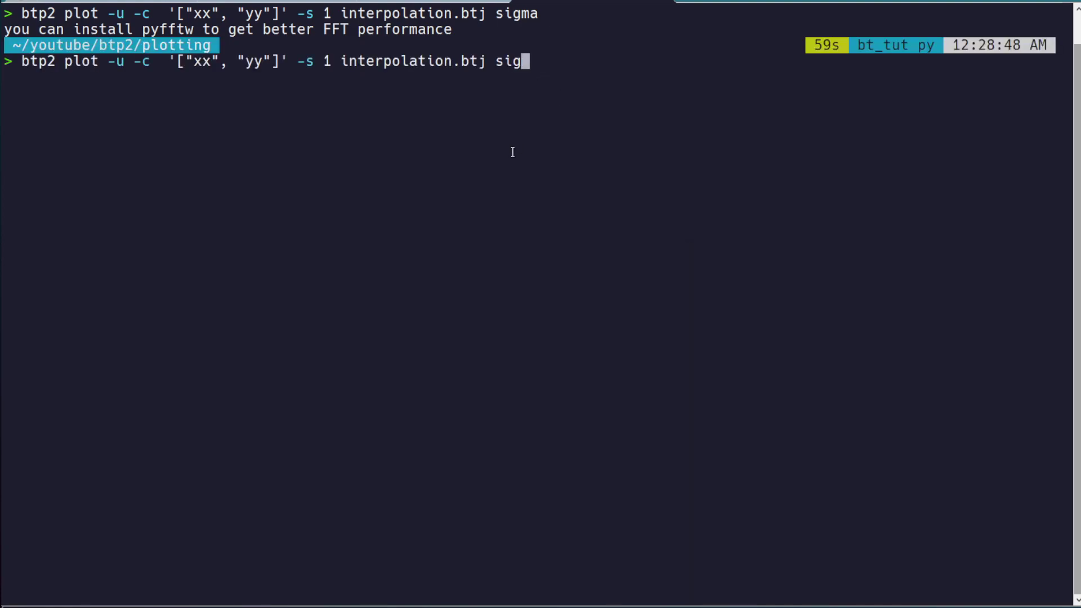
pyautogui.write('DOS')
pyautogui.press('Return')
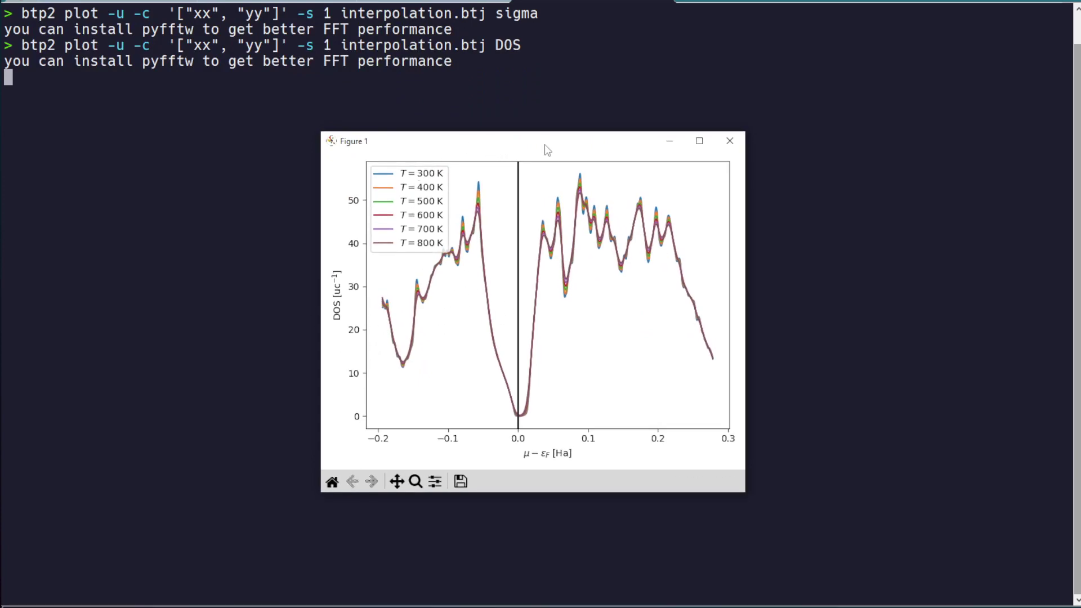
# Close the DOS figure and rerun the plot command for the Seebeck coefficient S.
pyautogui.click(730, 141)
pyautogui.press('Up')
pyautogui.press('BackSpace')
pyautogui.press('BackSpace')
pyautogui.press('BackSpace')
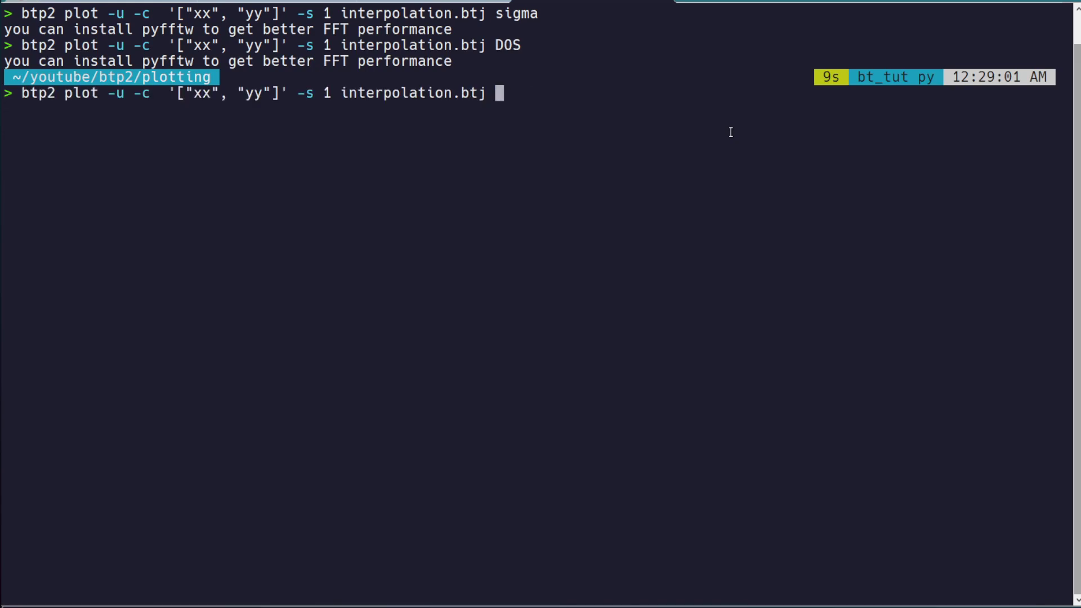
pyautogui.write('S')
pyautogui.press('Return')
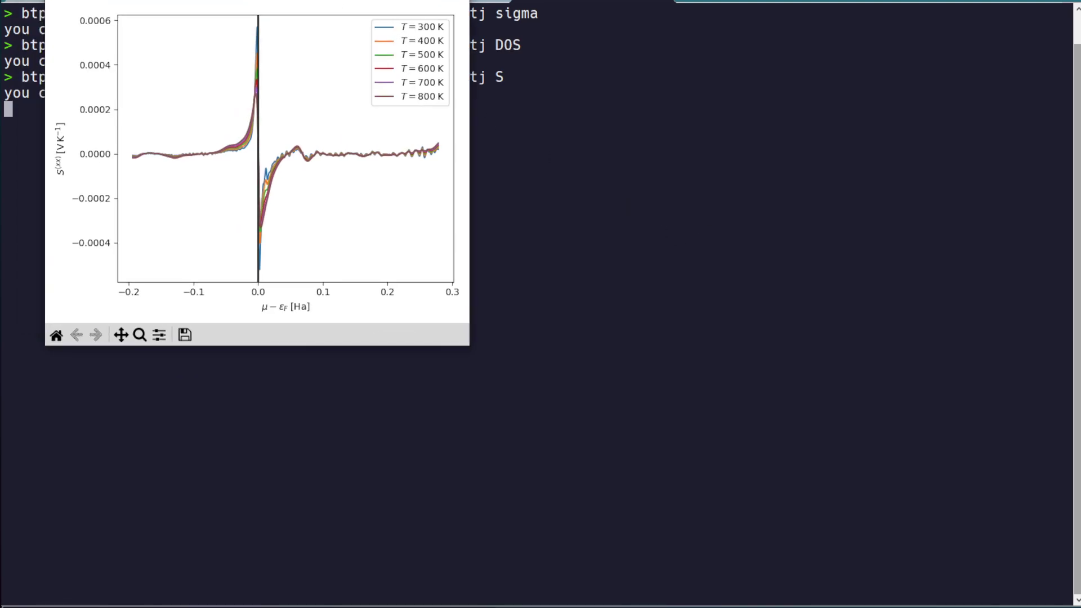
# Compare the Seebeck figure with the wiki tutorial's S(xx) example, then close the figure.
pyautogui.moveTo(333, 6); pyautogui.dragTo(694, 96)
pyautogui.hotkey('alt', 'Tab')
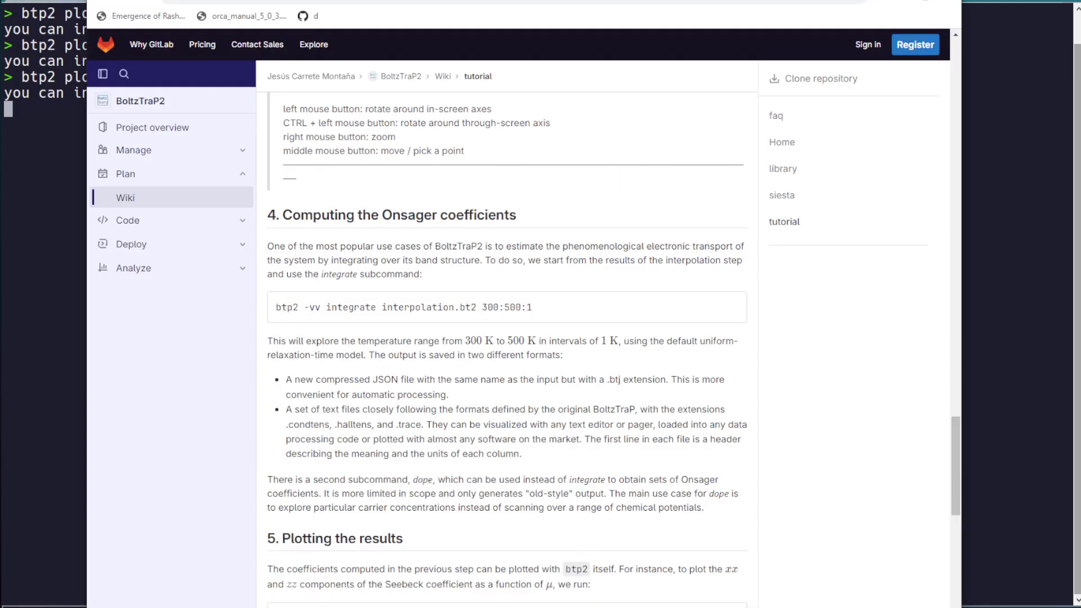
pyautogui.hotkey('alt', 'Tab')
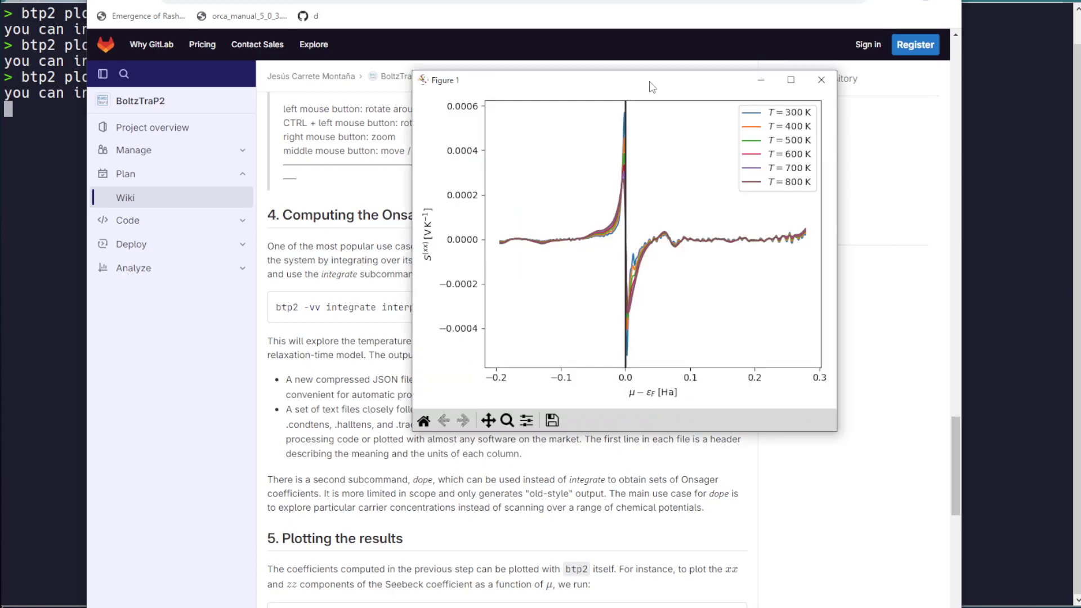
pyautogui.scroll(-10, 392, 322)
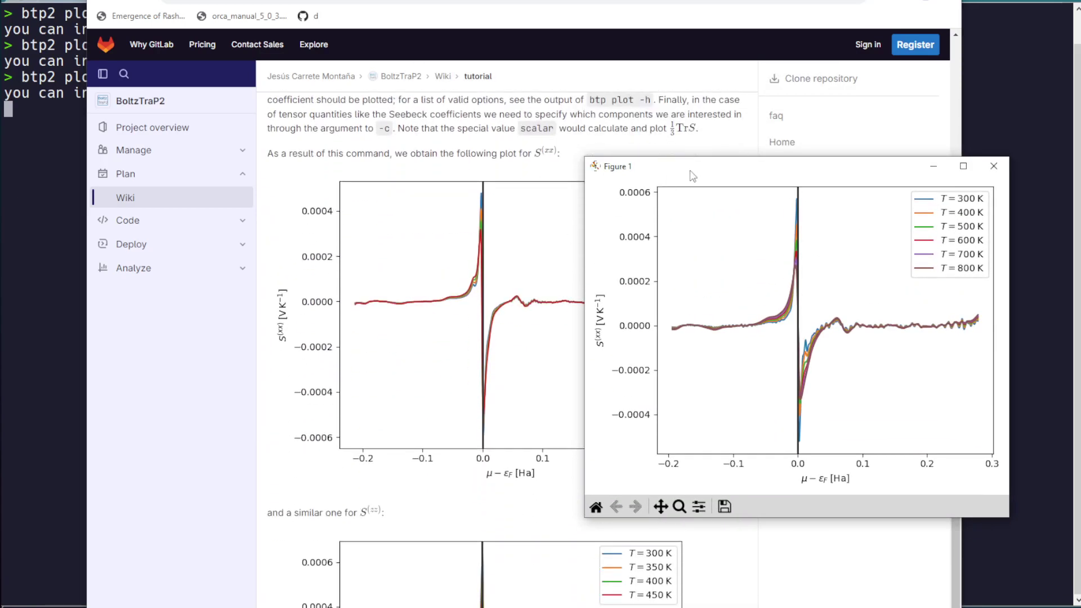
pyautogui.moveTo(695, 175); pyautogui.dragTo(794, 166)
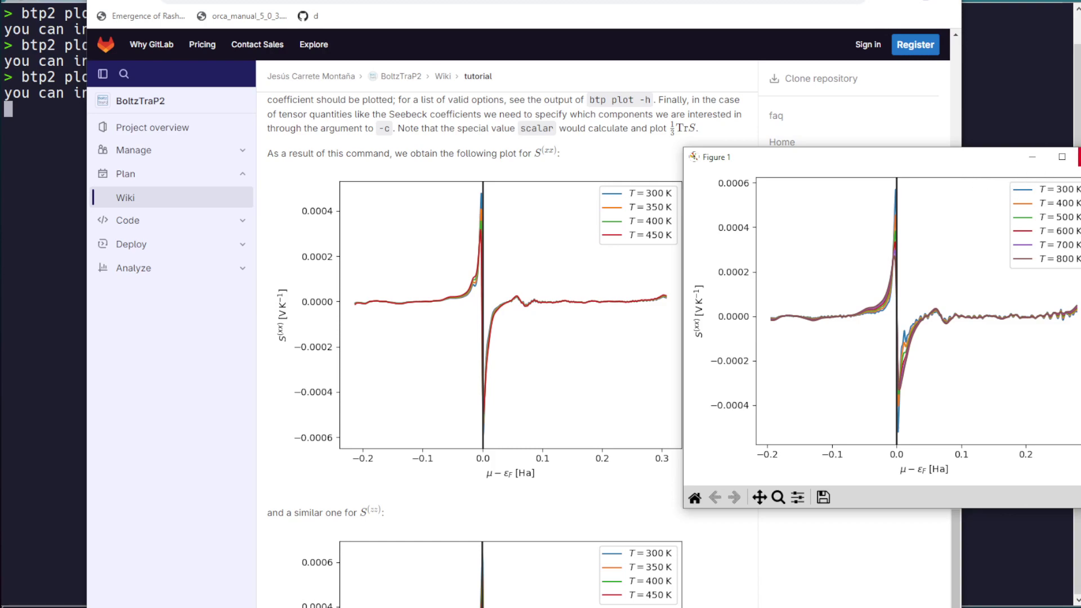
pyautogui.click(1079, 157)
# List the plotting folder and open f_d_scan.py in Vim.
pyautogui.click(1032, 124)
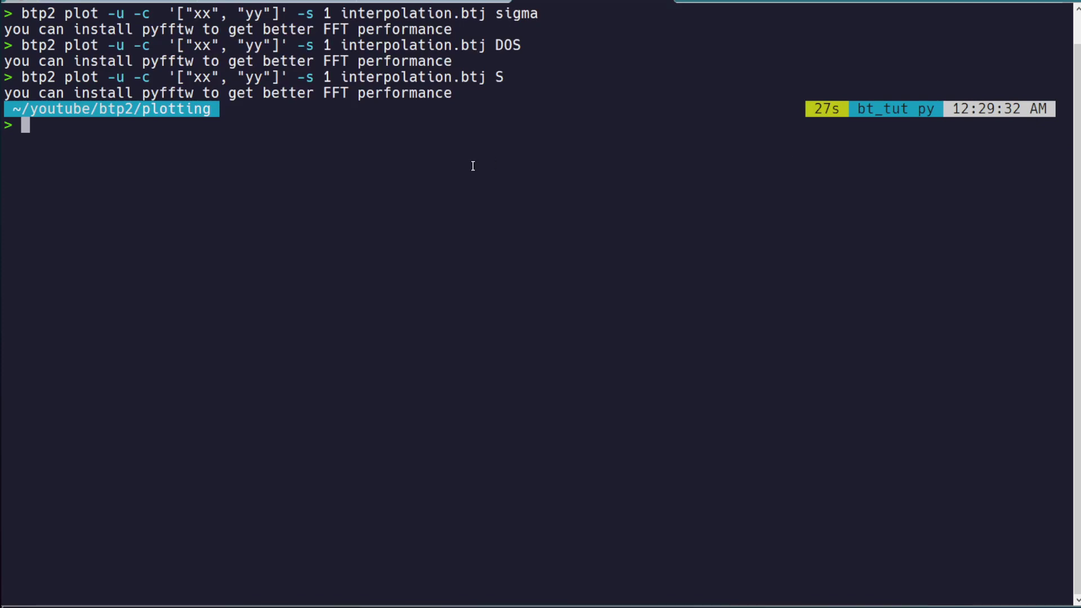
pyautogui.write('ls')
pyautogui.press('Return')
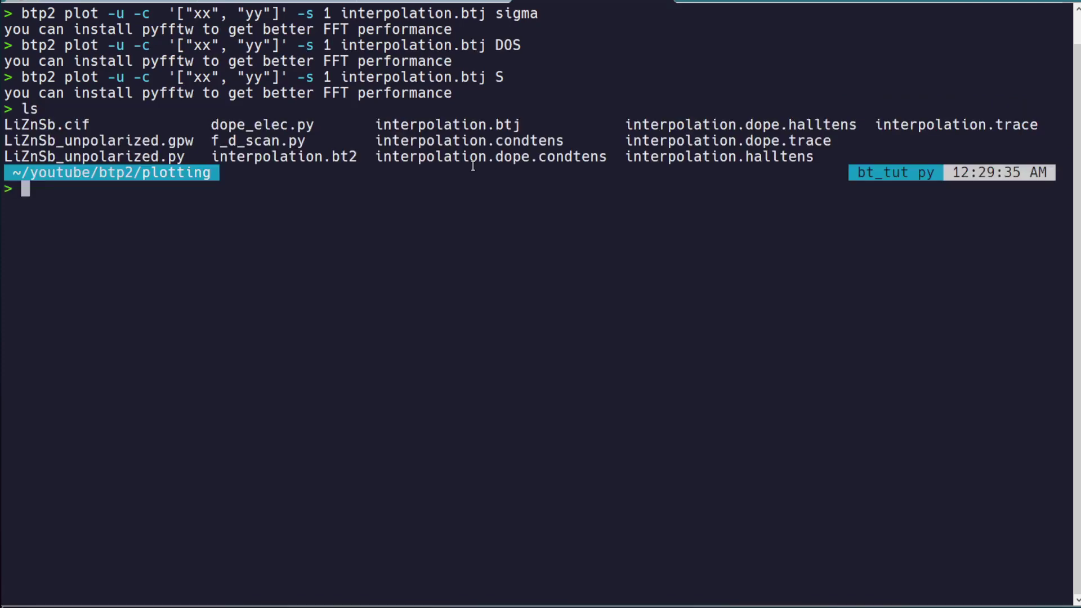
pyautogui.write('vim f')
pyautogui.press('Tab')
pyautogui.press('Return')
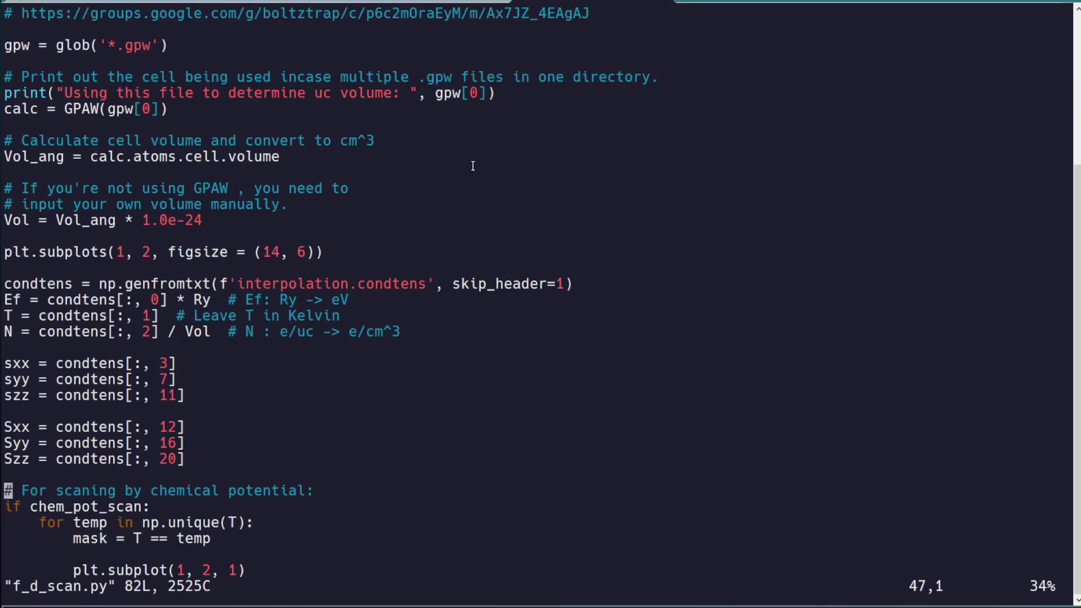
# Change the chem_pot_scan line to chem_pot_scan = True and save with :wq.
pyautogui.press('k')
pyautogui.press('k')
pyautogui.press('k')
pyautogui.press('k')
pyautogui.press('k')
pyautogui.press('k')
pyautogui.press('k')
pyautogui.press('k')
pyautogui.press('k')
pyautogui.press('k')
pyautogui.press('k')
pyautogui.press('k')
pyautogui.press('k')
pyautogui.press('k')
pyautogui.press('k')
pyautogui.press('k')
pyautogui.press('k')
pyautogui.press('k')
pyautogui.press('k')
pyautogui.press('k')
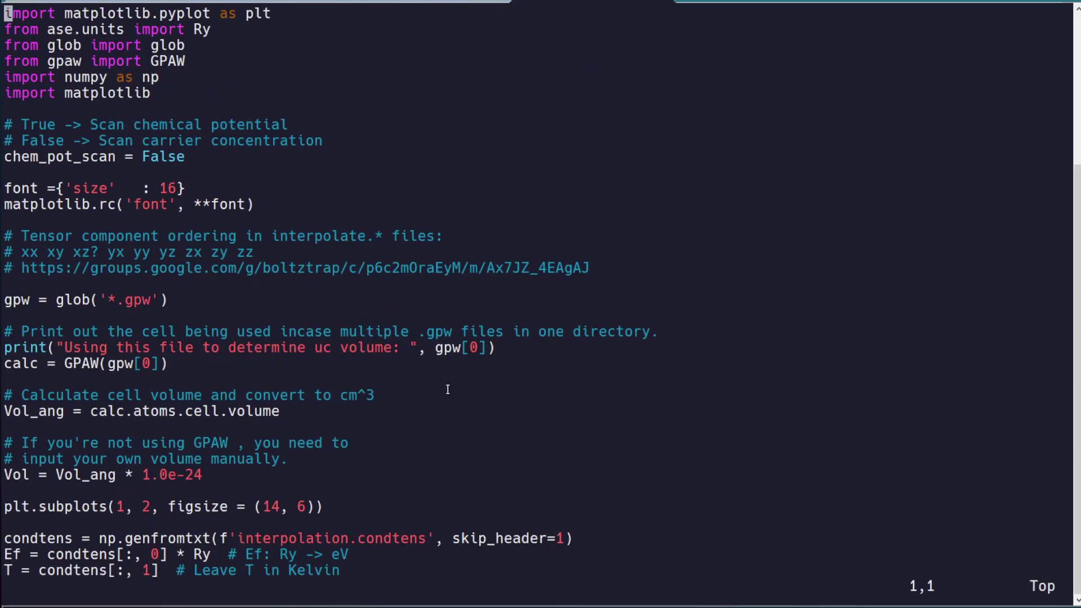
pyautogui.press('j')
pyautogui.press('j')
pyautogui.press('j')
pyautogui.press('j')
pyautogui.press('j')
pyautogui.press('j')
pyautogui.press('j')
pyautogui.press('j')
pyautogui.press('j')
pyautogui.hotkey('shift', 'v')
pyautogui.press('Escape')
pyautogui.hotkey('shift', 'a')
pyautogui.press('BackSpace')
pyautogui.press('BackSpace')
pyautogui.press('BackSpace')
pyautogui.press('BackSpace')
pyautogui.press('BackSpace')
pyautogui.write('True')
pyautogui.press('Escape')
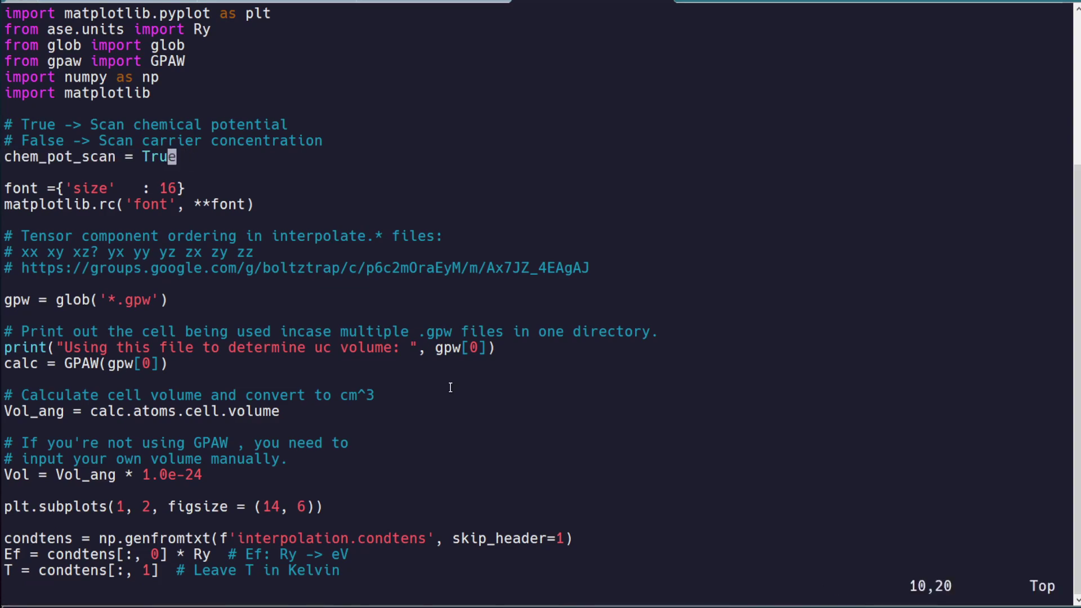
pyautogui.write(':wq')
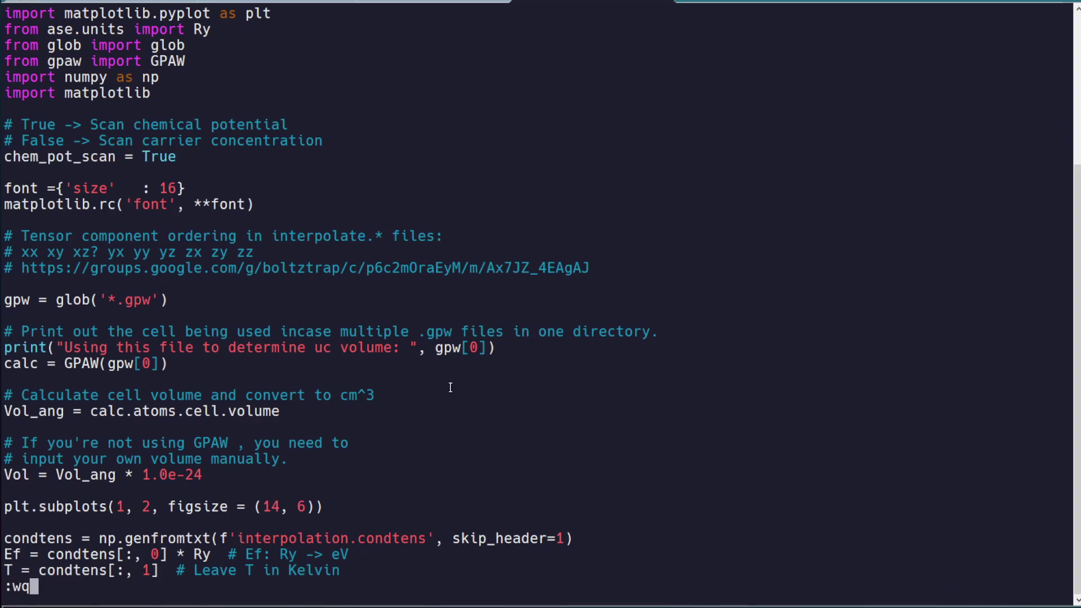
pyautogui.press('Return')
# Run python f_d_scan.py and reposition the Seebeck and σ versus chemical potential figure.
pyautogui.write('python f_d_scan.py')
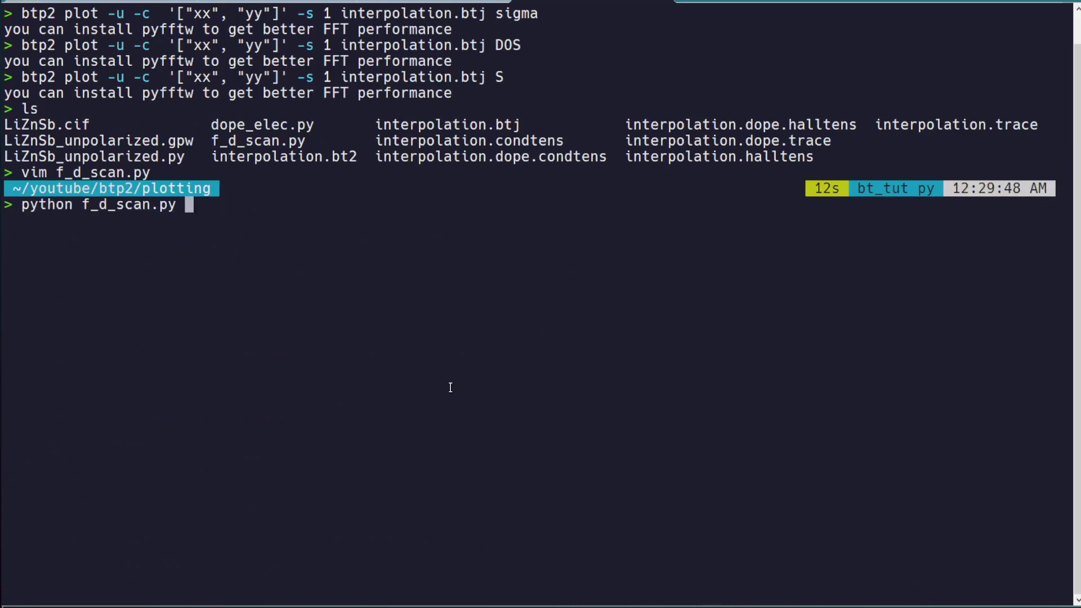
pyautogui.press('Return')
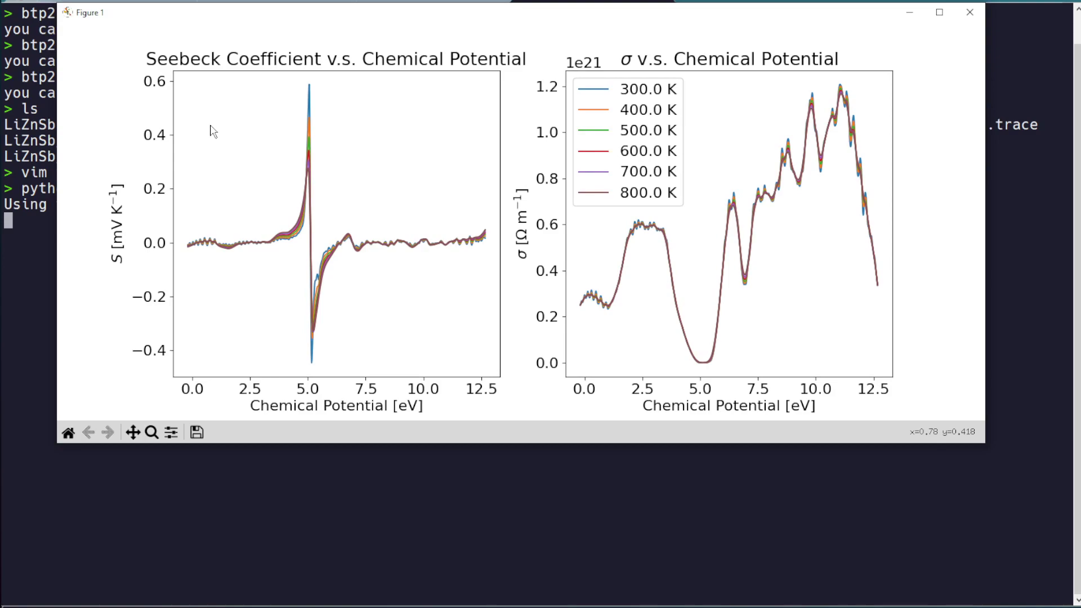
pyautogui.moveTo(225, 14); pyautogui.dragTo(248, 51)
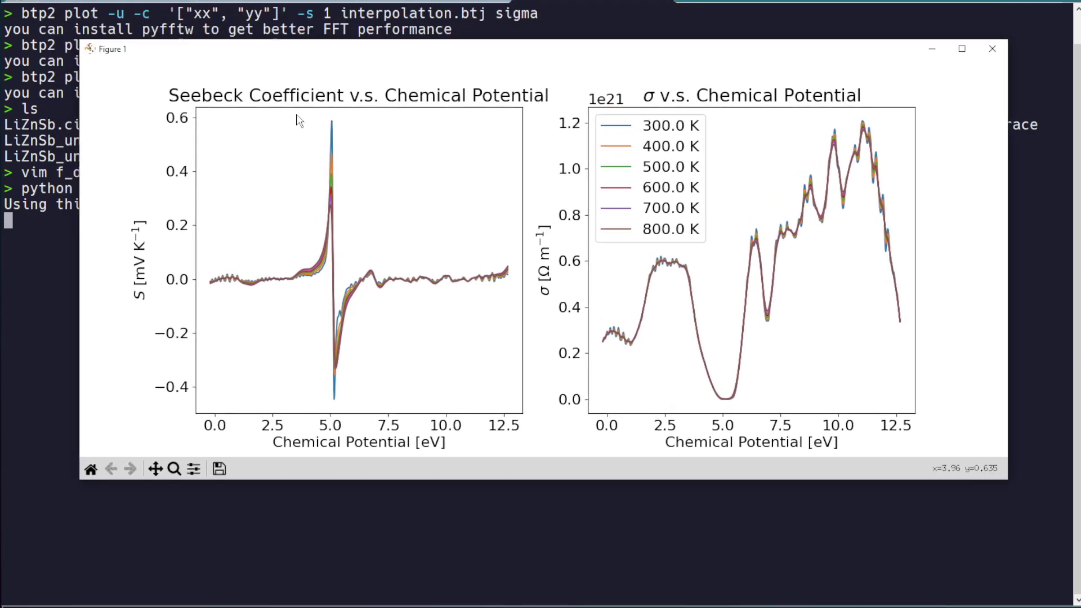
# Close the chemical-potential figure and reopen f_d_scan.py in Vim.
pyautogui.click(993, 49)
pyautogui.write('vim f')
pyautogui.press('Tab')
pyautogui.press('Return')
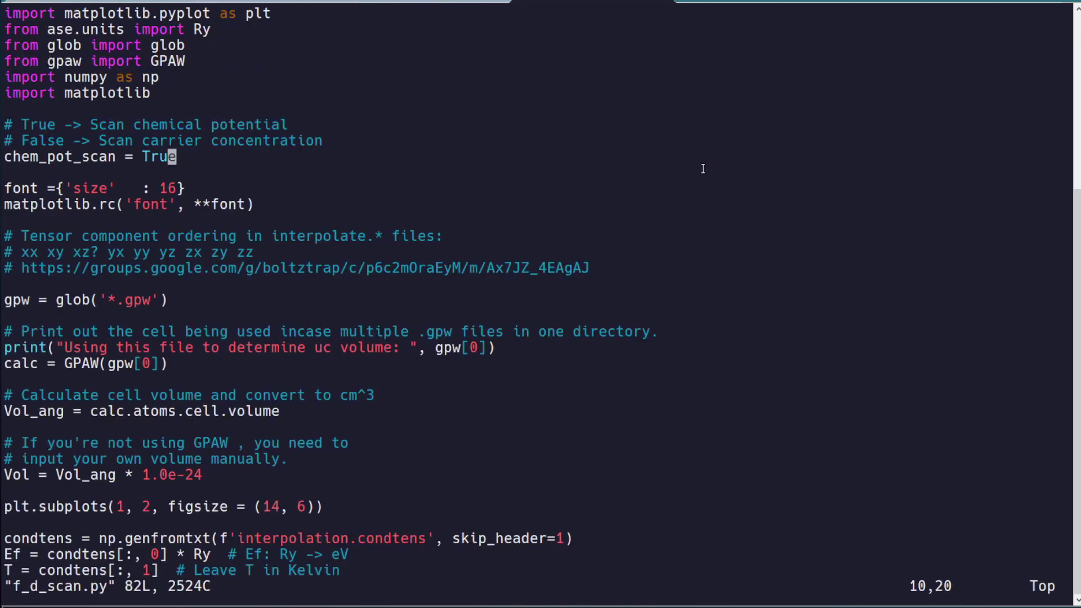
# Set chem_pot_scan back to False and save the script with :wq.
pyautogui.press('j')
pyautogui.press('j')
pyautogui.press('k')
pyautogui.press('k')
pyautogui.press('a')
pyautogui.press('BackSpace')
pyautogui.press('BackSpace')
pyautogui.press('BackSpace')
pyautogui.press('BackSpace')
pyautogui.write('False')
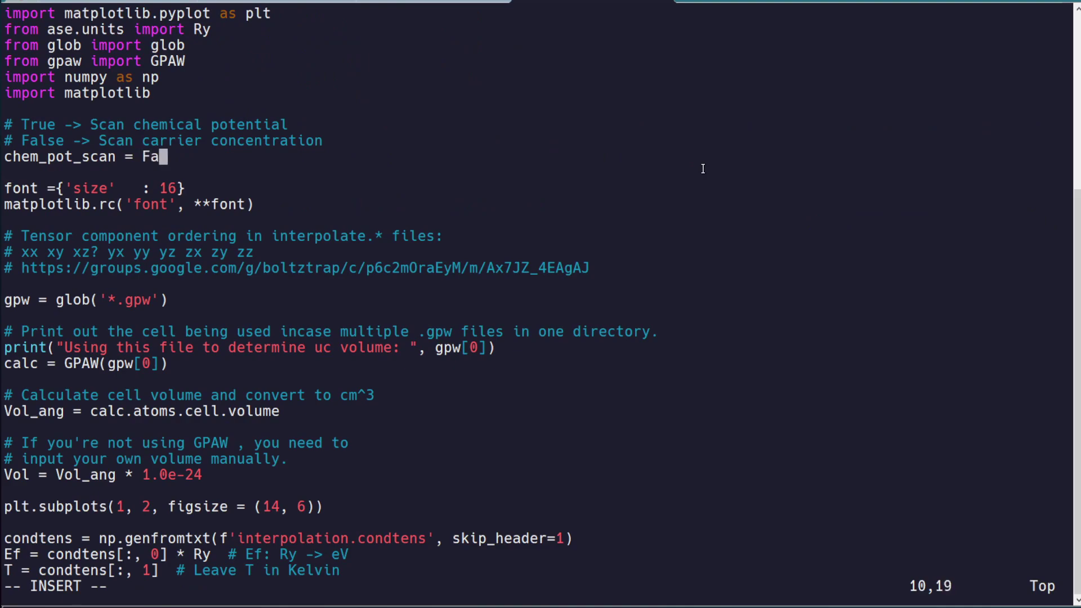
pyautogui.press('Escape')
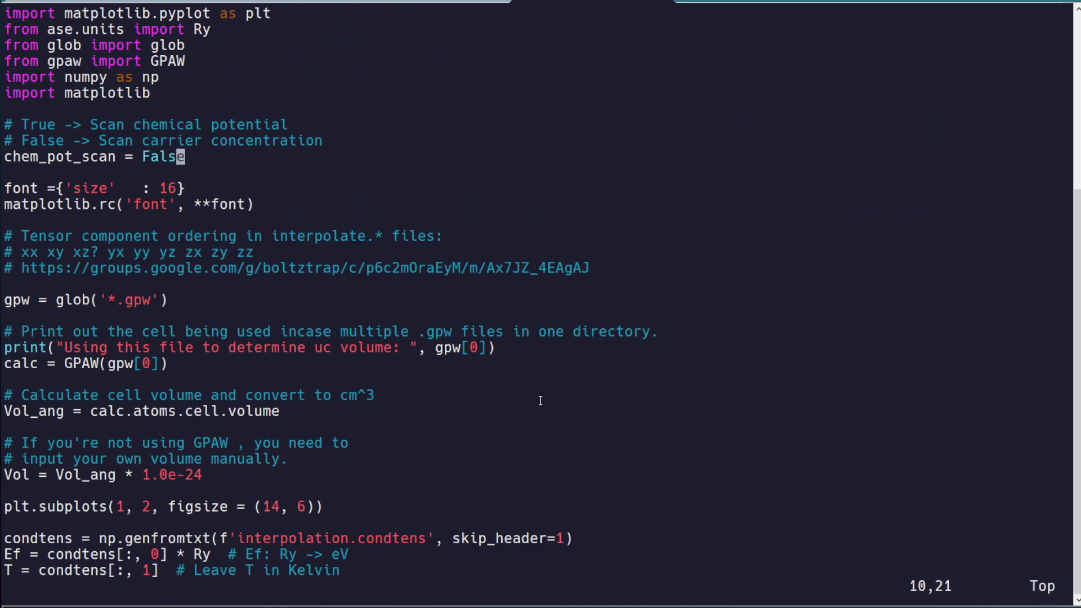
pyautogui.press('j')
pyautogui.press('j')
pyautogui.press('j')
pyautogui.press('j')
pyautogui.press('j')
pyautogui.press('j')
pyautogui.write(':wq')
pyautogui.press('Return')
# View interpolation.condtens in Vim, check the N[e/uc] column header, then quit with :q.
pyautogui.write('vim inte')
pyautogui.press('Tab')
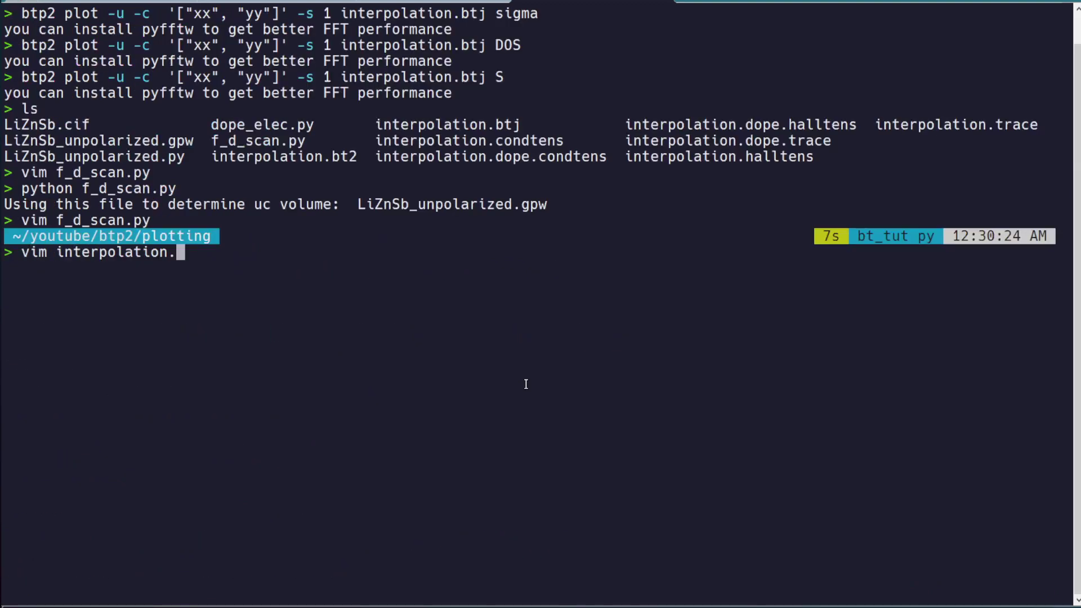
pyautogui.write('c')
pyautogui.press('Tab')
pyautogui.press('Return')
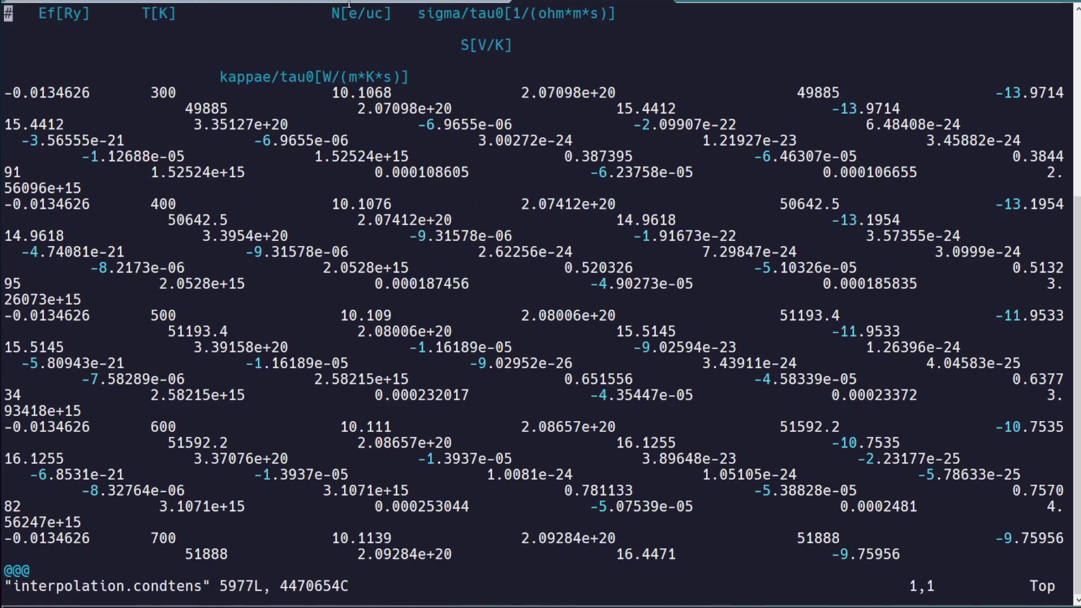
pyautogui.moveTo(335, 11); pyautogui.dragTo(389, 11)
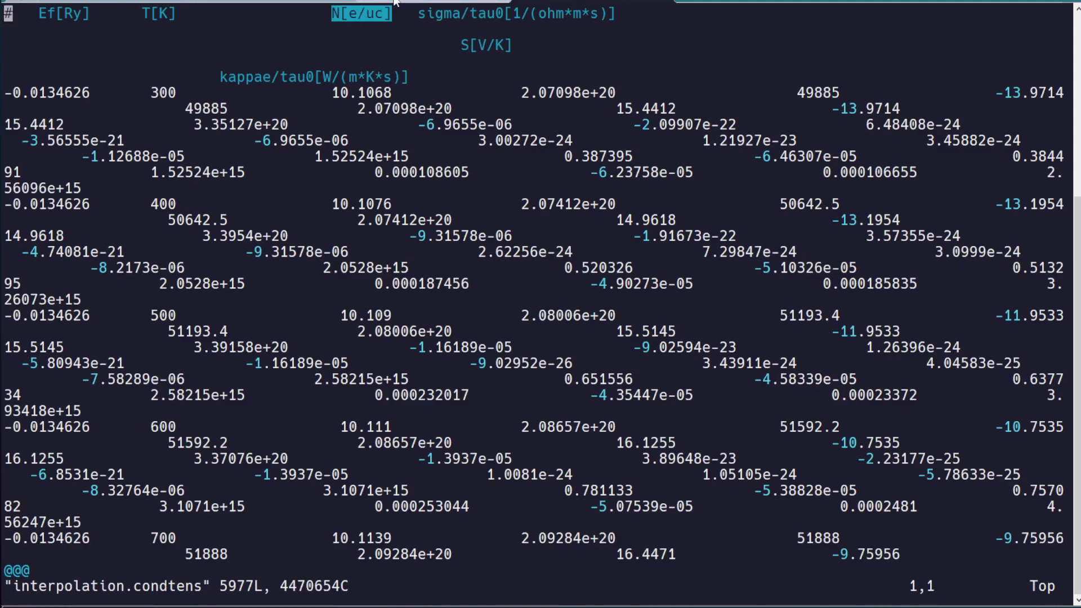
pyautogui.write(':q')
pyautogui.press('Return')
# Reopen f_d_scan.py in Vim and select the Vol_ang volume line.
pyautogui.write('vim f_d_scan.py')
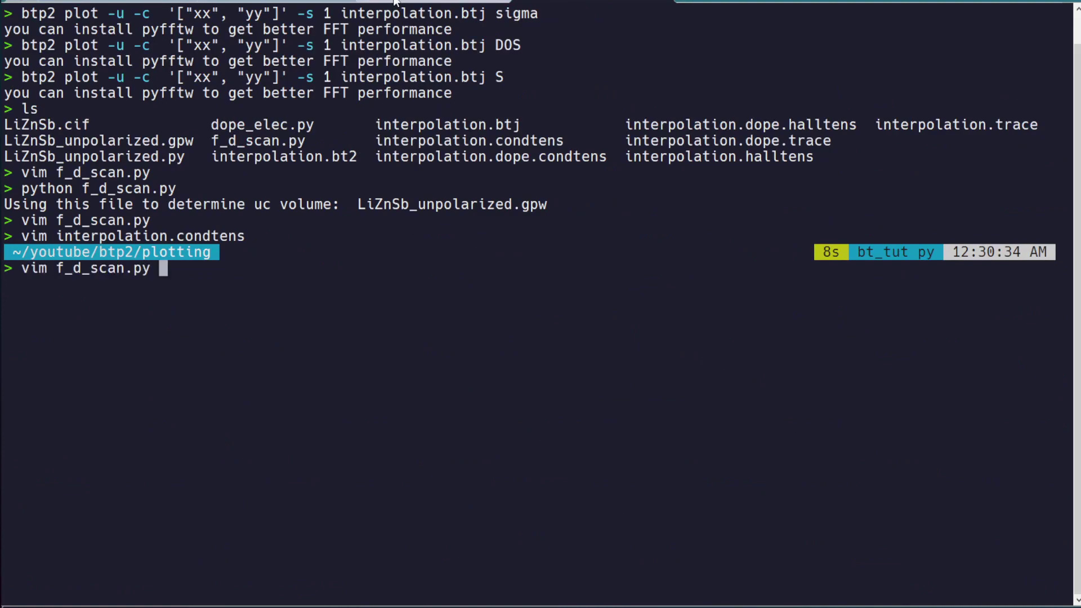
pyautogui.press('Return')
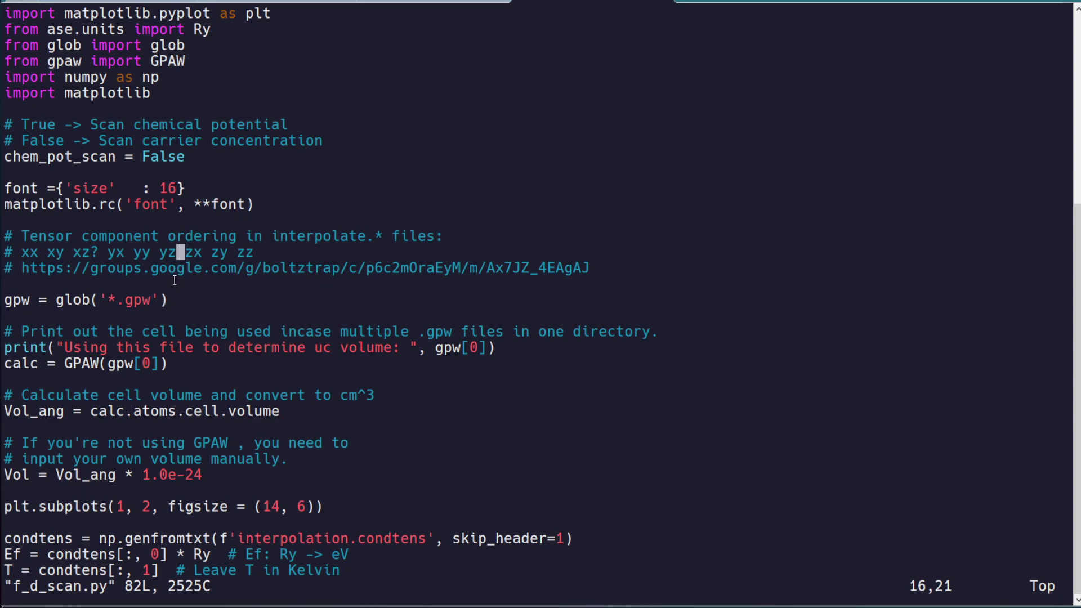
pyautogui.moveTo(280, 413); pyautogui.dragTo(4, 412)
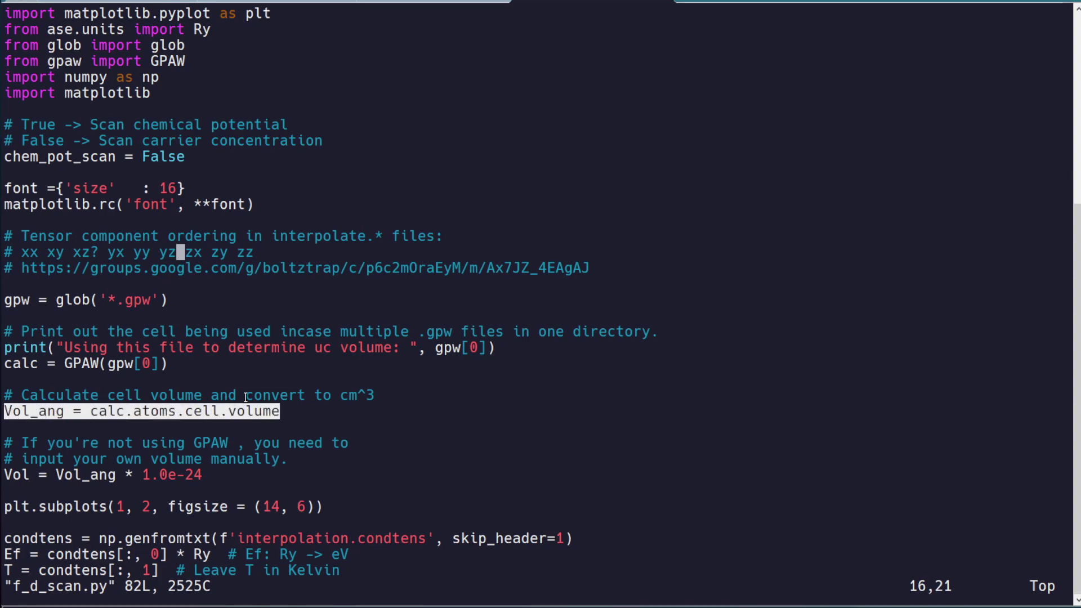
pyautogui.press('k')
pyautogui.press('j')
pyautogui.press('j')
pyautogui.press('j')
pyautogui.press('j')
pyautogui.press('j')
pyautogui.press('j')
pyautogui.press('j')
pyautogui.press('j')
pyautogui.press('j')
pyautogui.press('j')
pyautogui.press('j')
pyautogui.hotkey('shift', 'v')
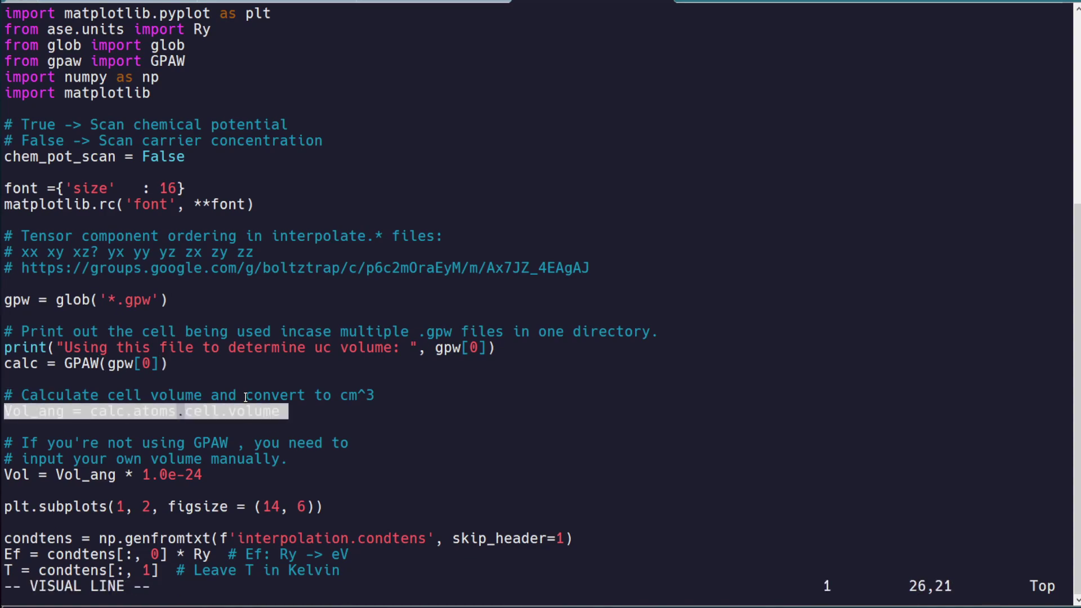
pyautogui.press('k')
pyautogui.press('j')
pyautogui.press('Escape')
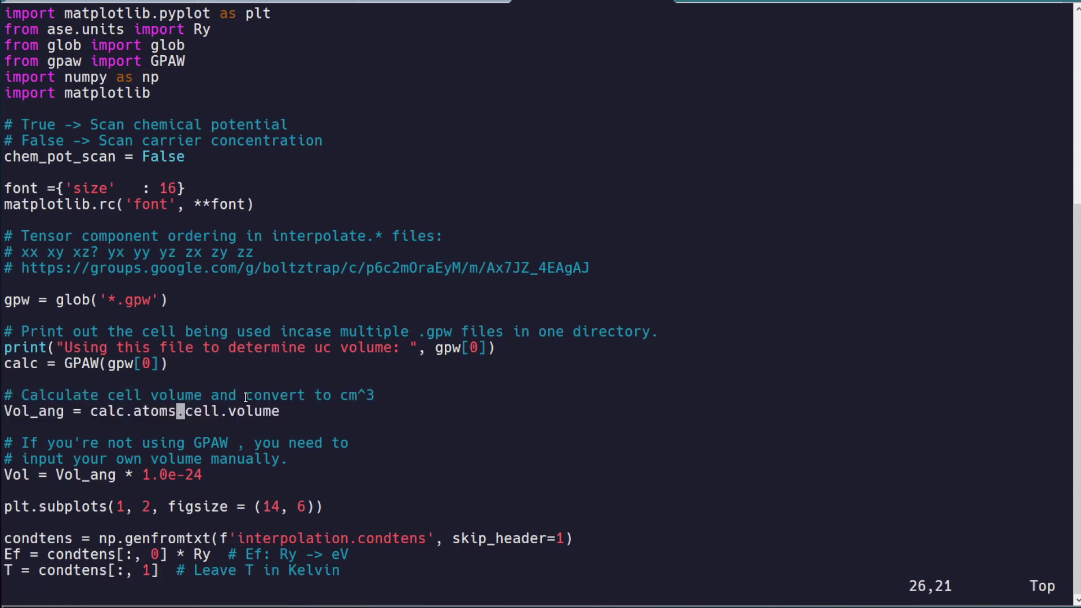
pyautogui.hotkey('shift', 'v')
pyautogui.press('Escape')
pyautogui.hotkey('shift', 'v')
# Add a test line 'Vol_ang = 1290381' below it, then delete it.
pyautogui.press('Escape')
pyautogui.write('oVol_')
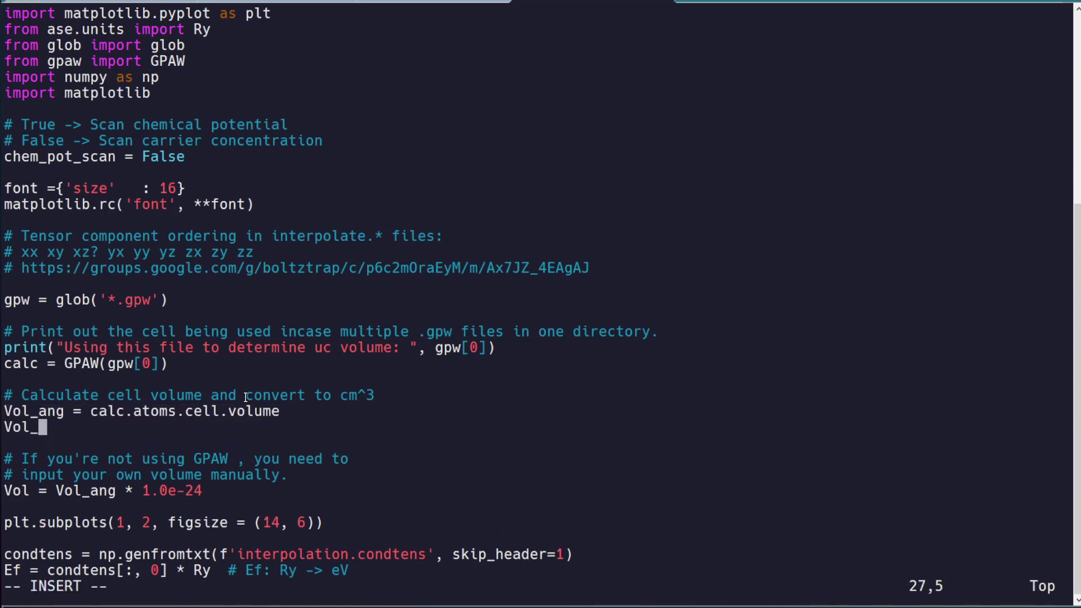
pyautogui.write('ang = ')
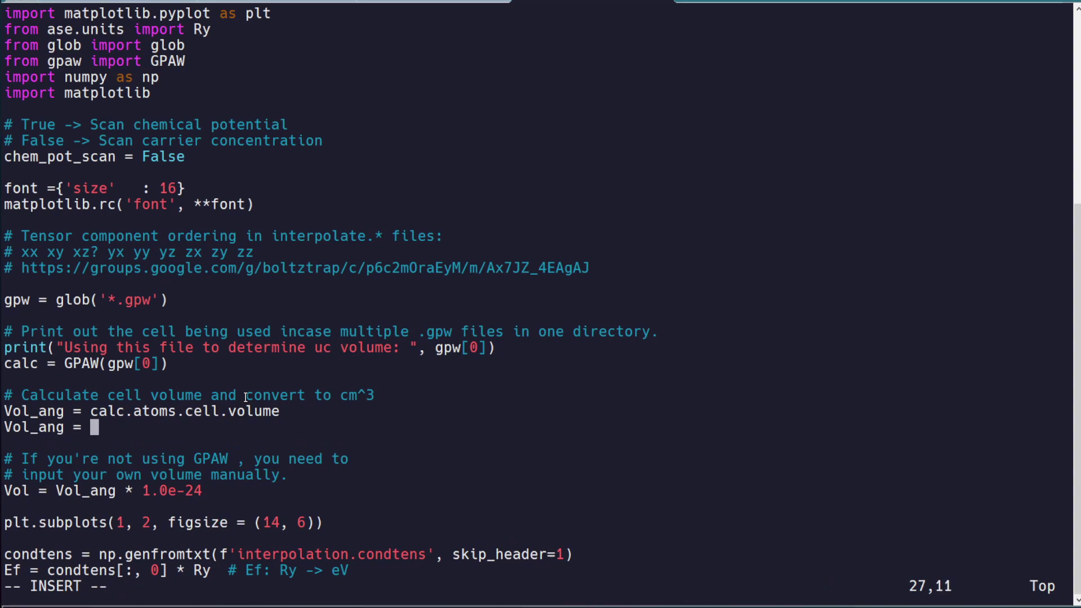
pyautogui.write('1290381')
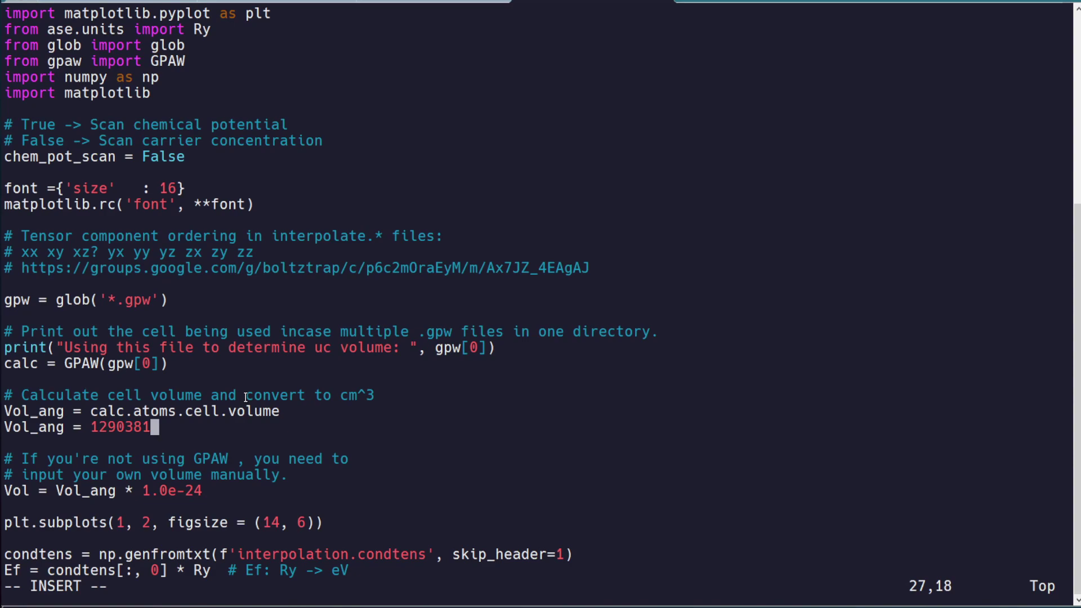
pyautogui.press('Escape')
pyautogui.press('d')
pyautogui.press('d')
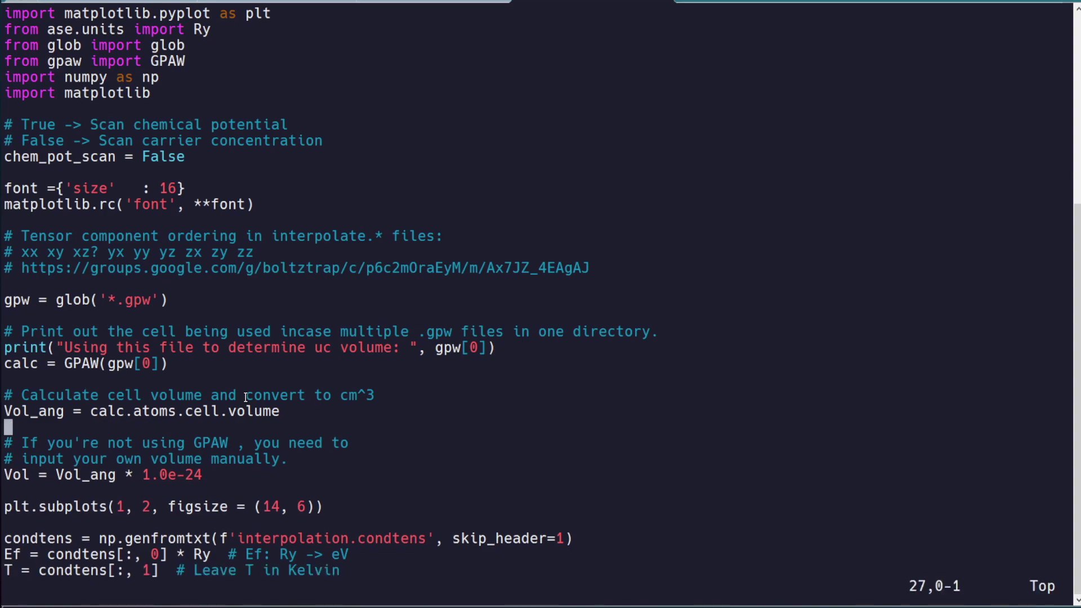
# Comment out the GPAW calc and gpw lines with # markers.
pyautogui.press('k')
pyautogui.press('k')
pyautogui.press('k')
pyautogui.press('k')
pyautogui.hotkey('shift', 'v')
pyautogui.hotkey('ctrl', 'c')
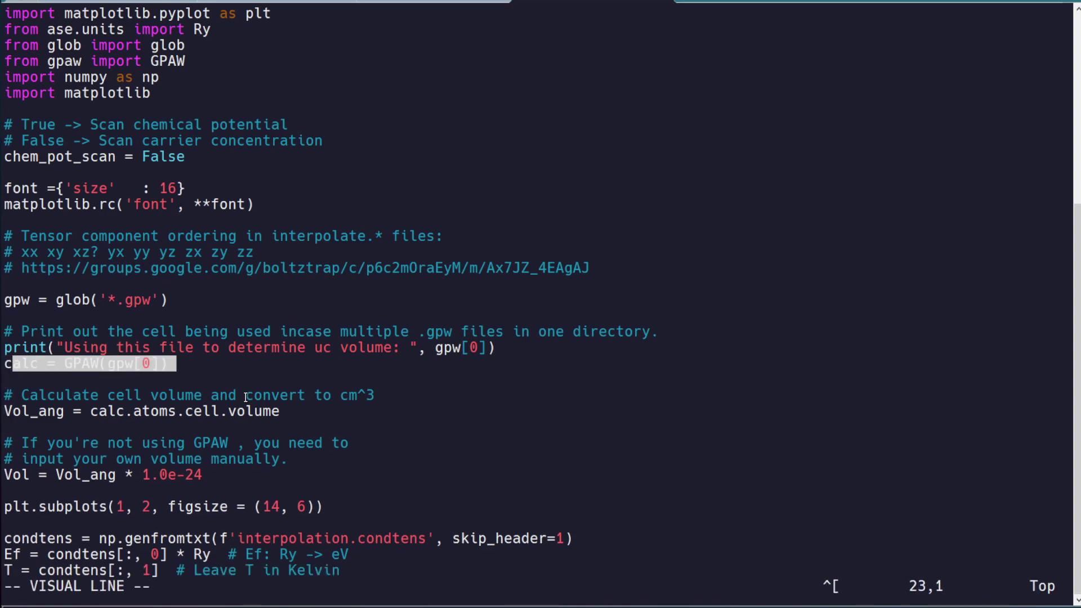
pyautogui.press('k')
pyautogui.press('k')
pyautogui.press('k')
pyautogui.press('k')
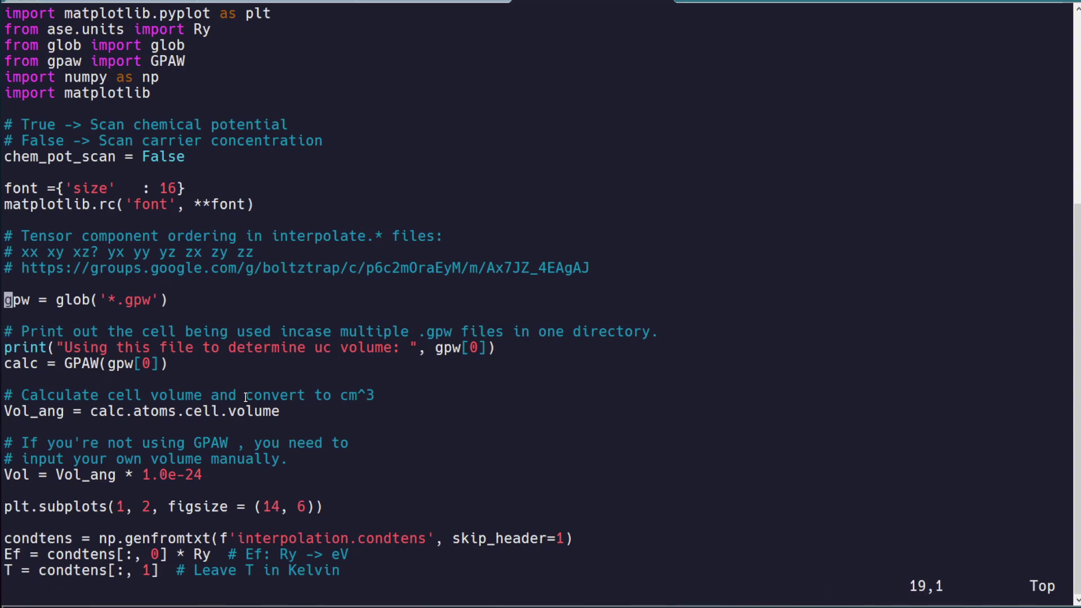
pyautogui.scroll(-6, 254, 420)
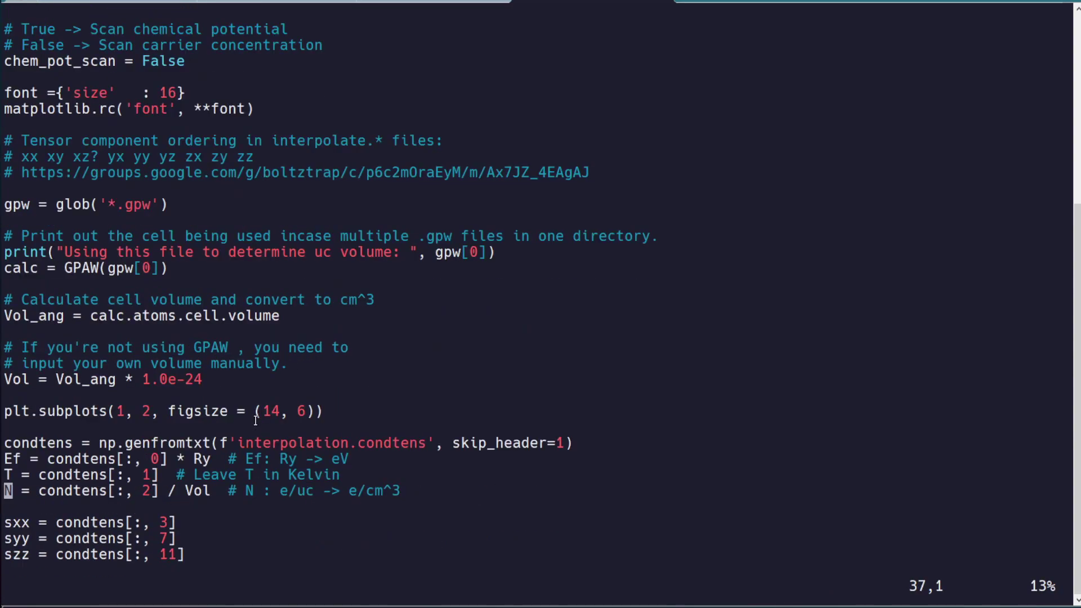
pyautogui.scroll(6, 256, 420)
pyautogui.press('j')
pyautogui.press('j')
pyautogui.press('j')
pyautogui.write('ji')
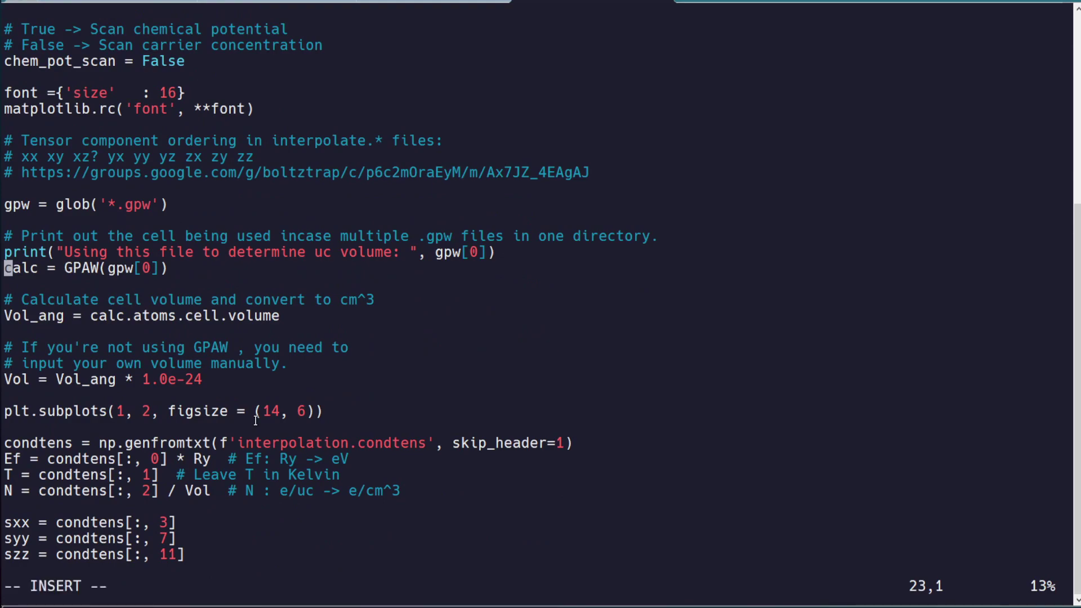
pyautogui.write('#')
pyautogui.press('Escape')
pyautogui.press('k')
pyautogui.press('k')
pyautogui.press('k')
pyautogui.press('k')
pyautogui.write('i')
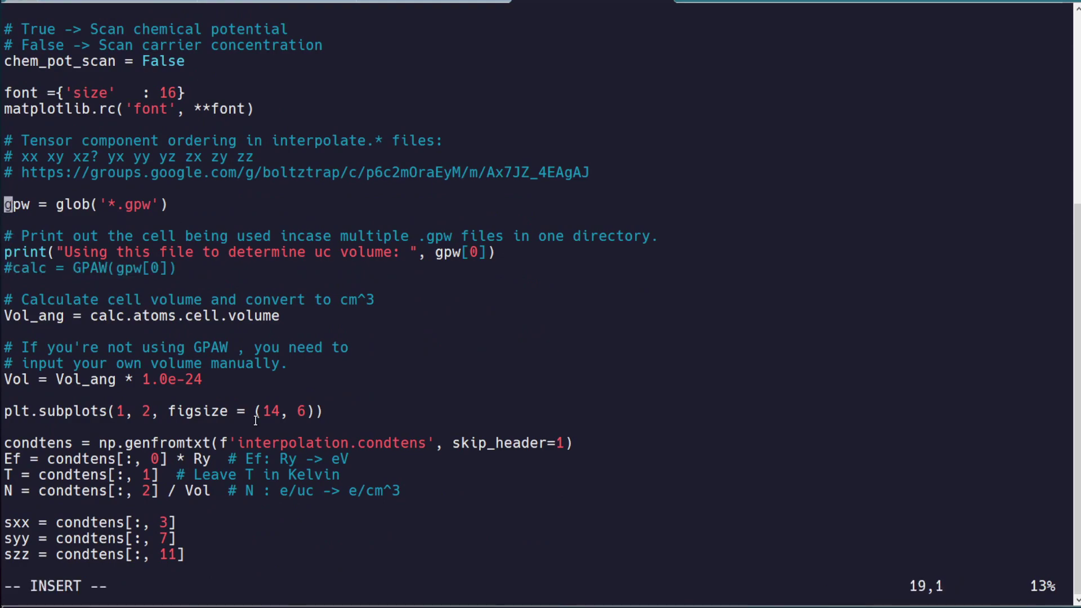
pyautogui.write('#')
pyautogui.press('Escape')
# Undo the # markers on the calc and gpw lines, then save and quit with :wq.
pyautogui.press('u')
pyautogui.press('u')
pyautogui.press('j')
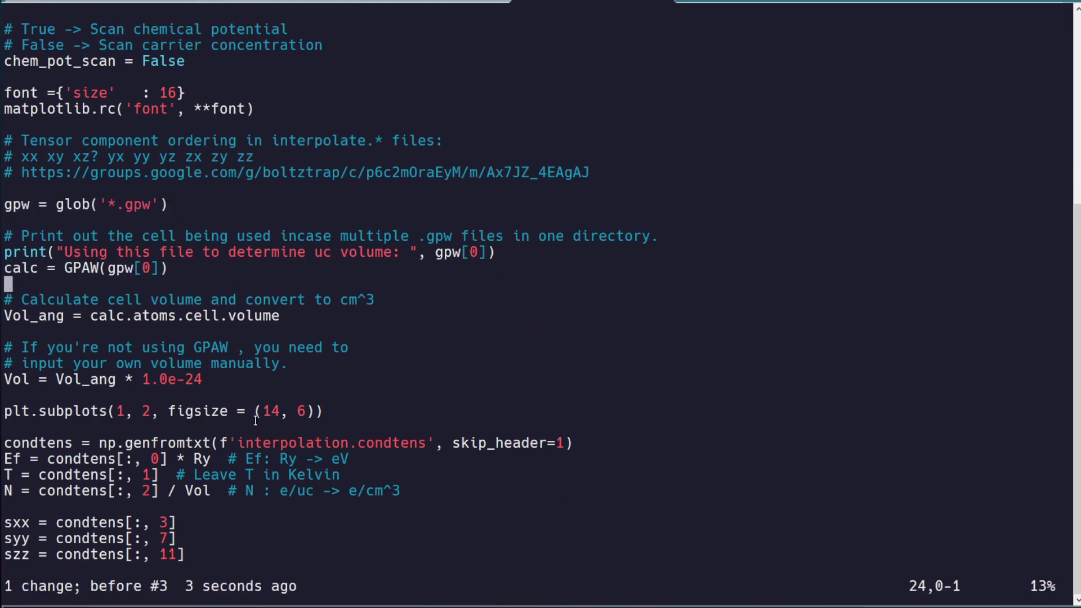
pyautogui.press('k')
pyautogui.press('k')
pyautogui.press('j')
pyautogui.press('j')
pyautogui.press('j')
pyautogui.press('k')
pyautogui.press('k')
pyautogui.press('k')
pyautogui.press('k')
pyautogui.press('k')
pyautogui.press('k')
pyautogui.press('k')
pyautogui.press('k')
pyautogui.press('k')
pyautogui.press('k')
pyautogui.press('k')
pyautogui.press('k')
pyautogui.press('k')
pyautogui.write(':wq')
pyautogui.press('Return')
# Run python f_d_scan.py, check the dope command notes, then close the concentration plot.
pyautogui.write('python f_d_scan.py')
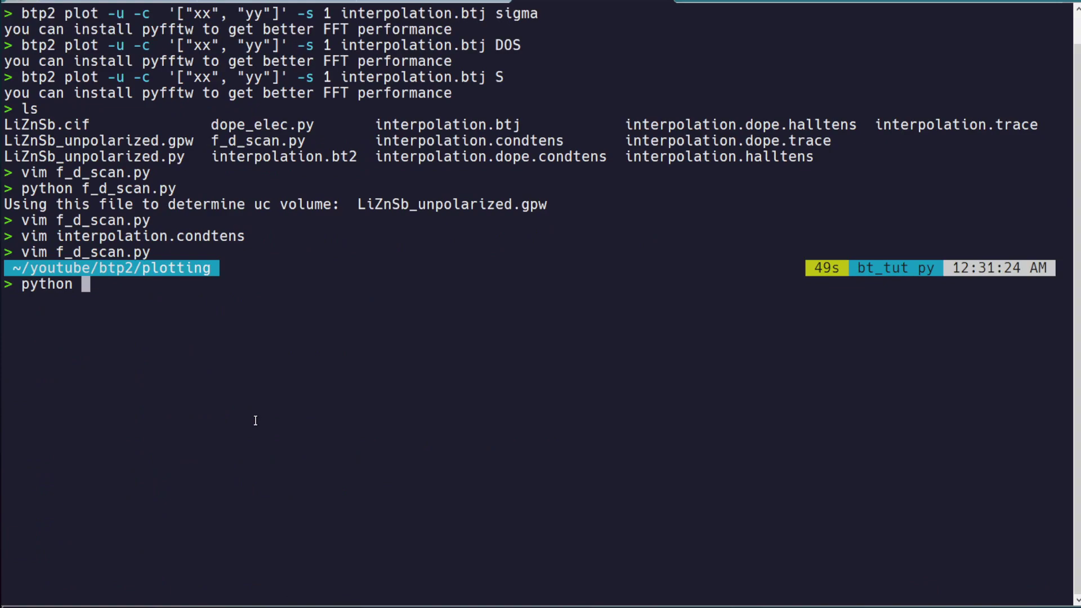
pyautogui.press('Return')
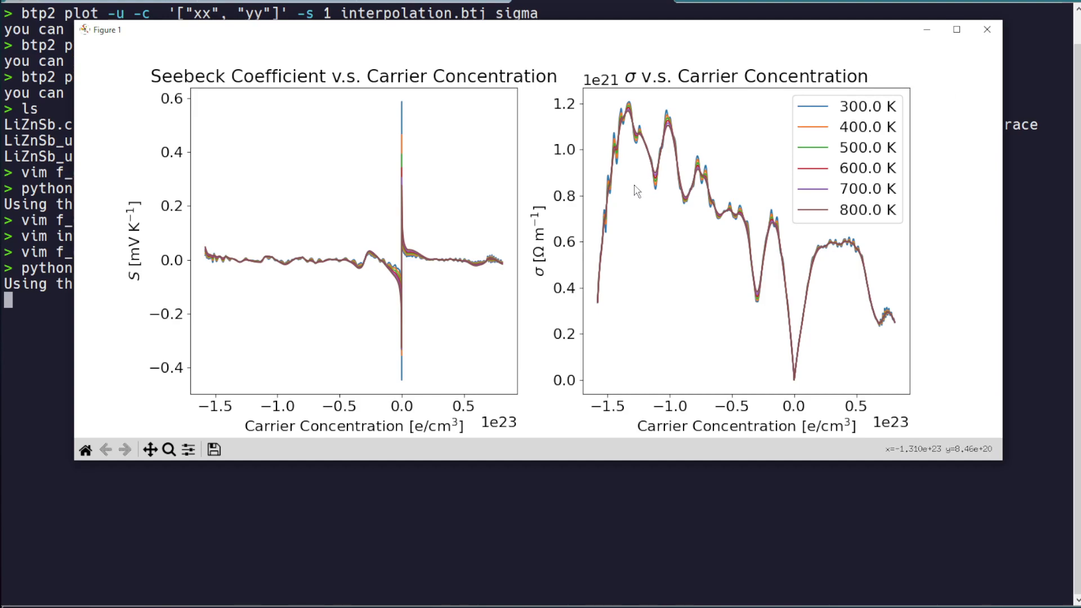
pyautogui.hotkey('alt', 'Tab')
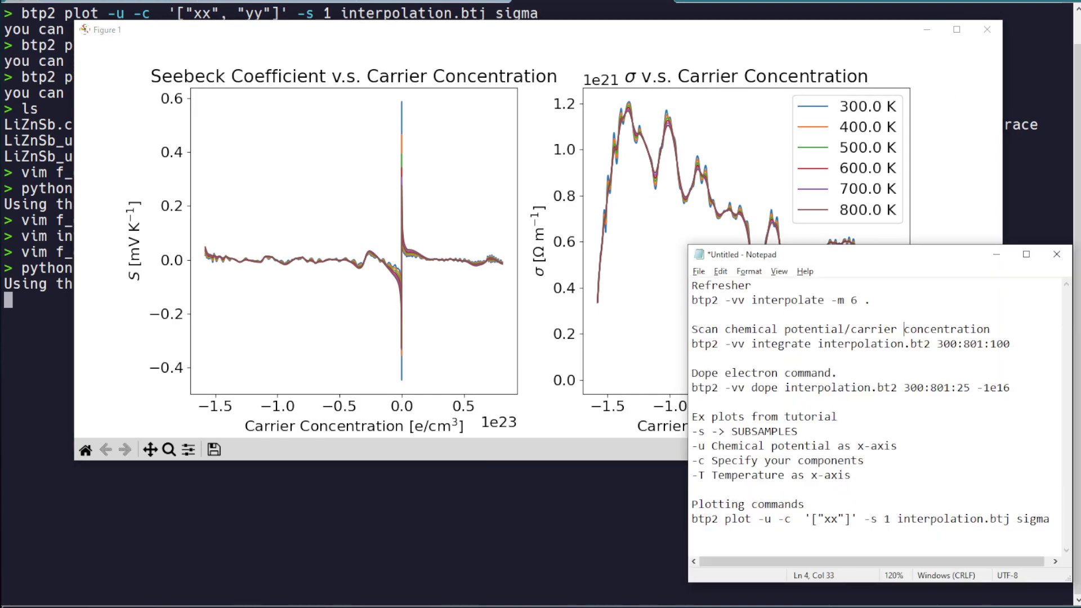
pyautogui.moveTo(1012, 388); pyautogui.dragTo(686, 376)
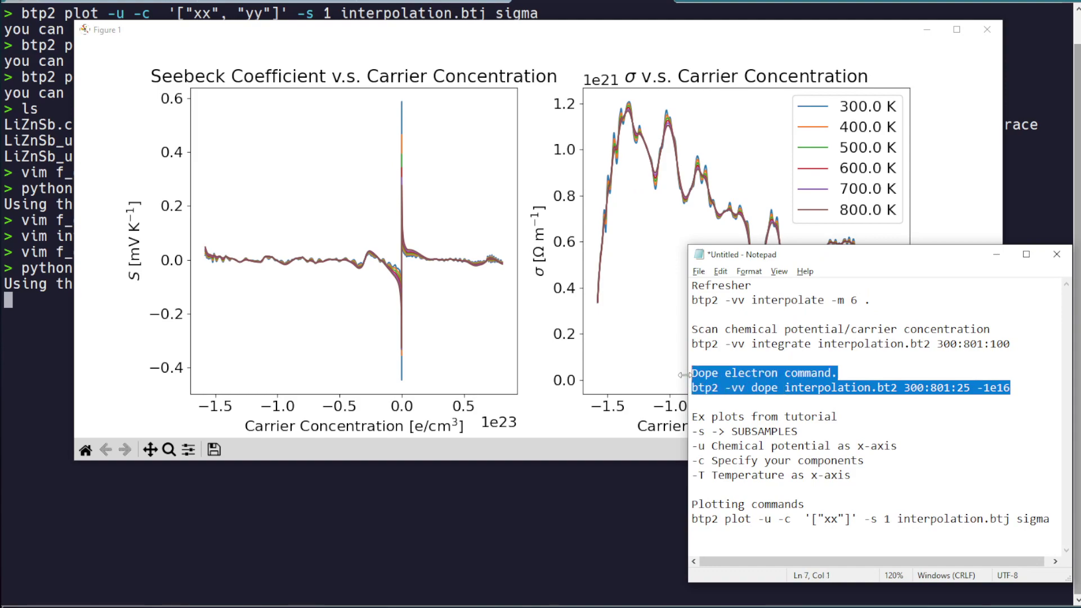
pyautogui.click(1014, 388)
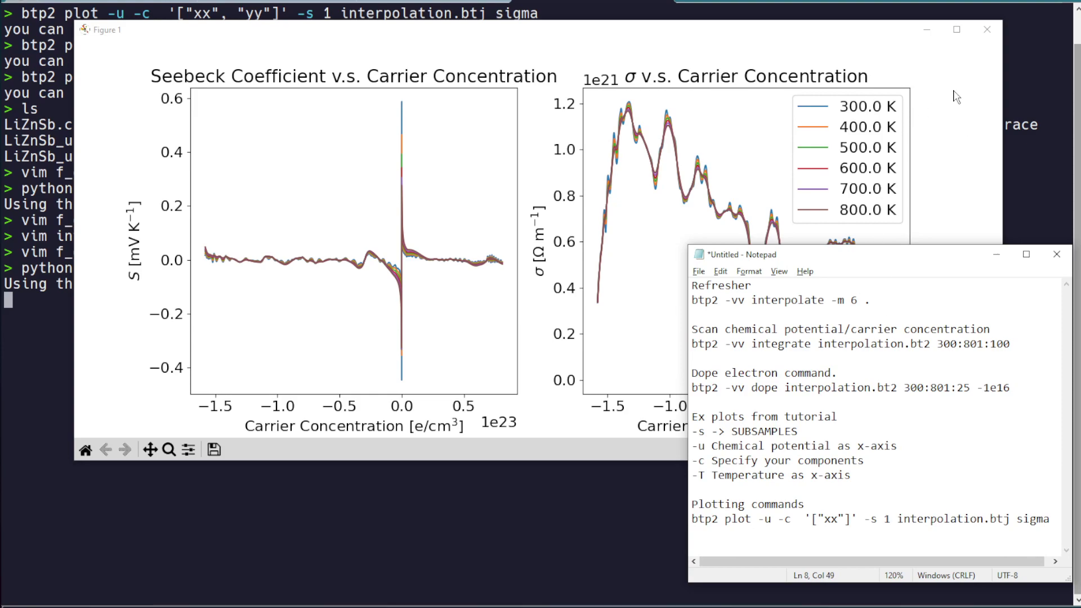
pyautogui.click(986, 30)
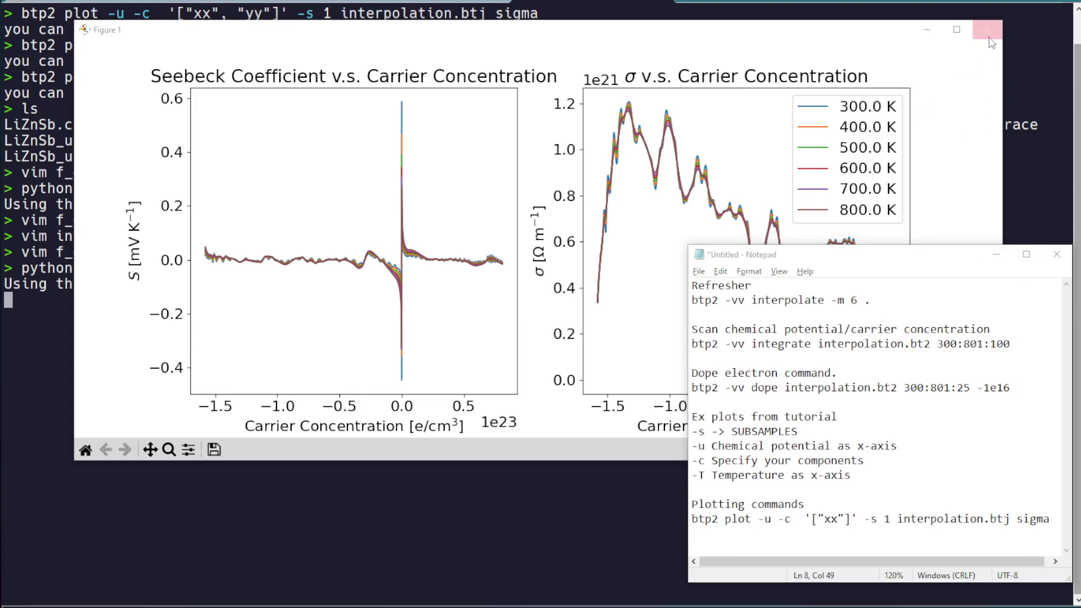
# Run dope_elec.py, inspect its Seebeck and σ versus temperature figure, then close it.
pyautogui.write('python ')
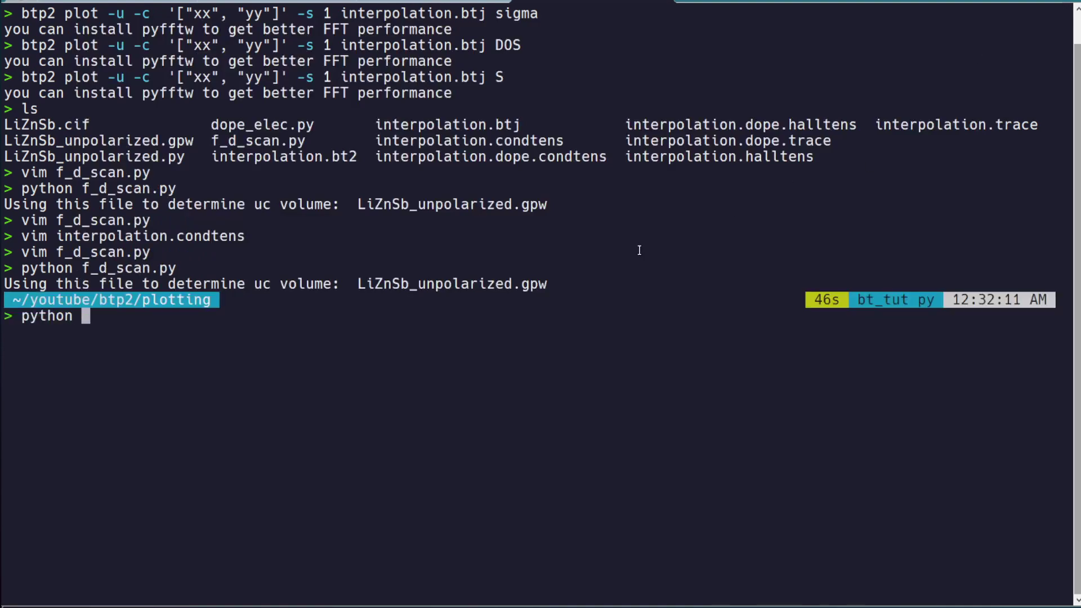
pyautogui.write('do')
pyautogui.press('Tab')
pyautogui.press('Return')
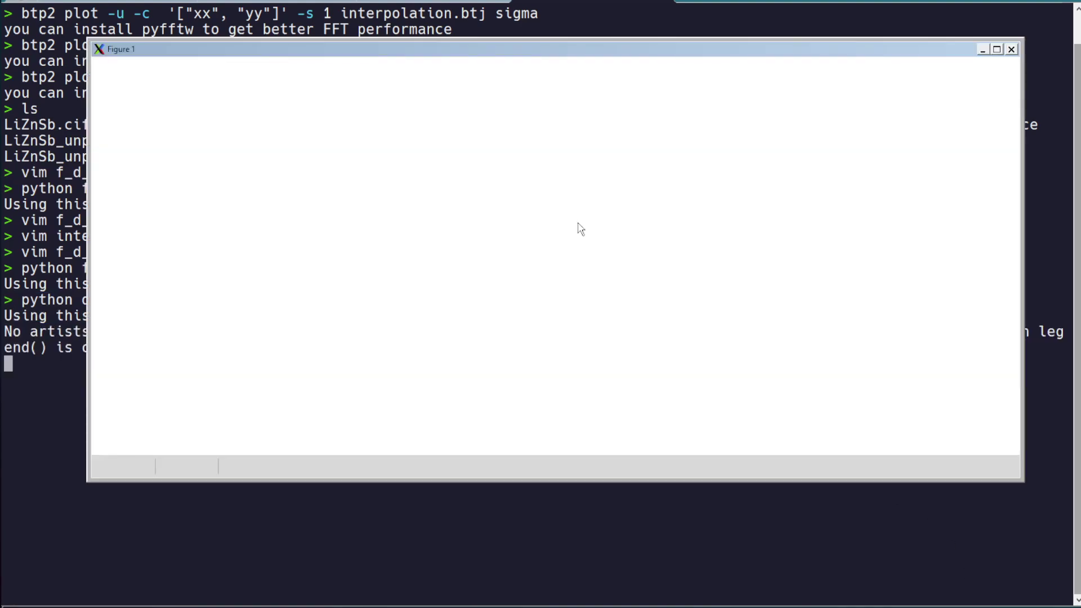
pyautogui.moveTo(341, 52); pyautogui.dragTo(356, 73)
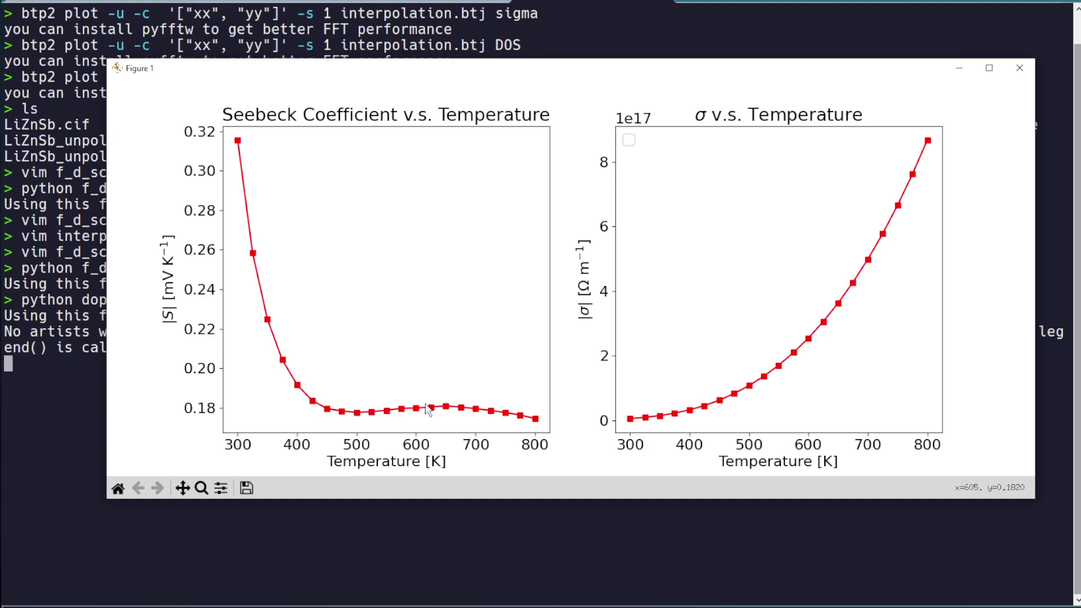
pyautogui.click(1027, 66)
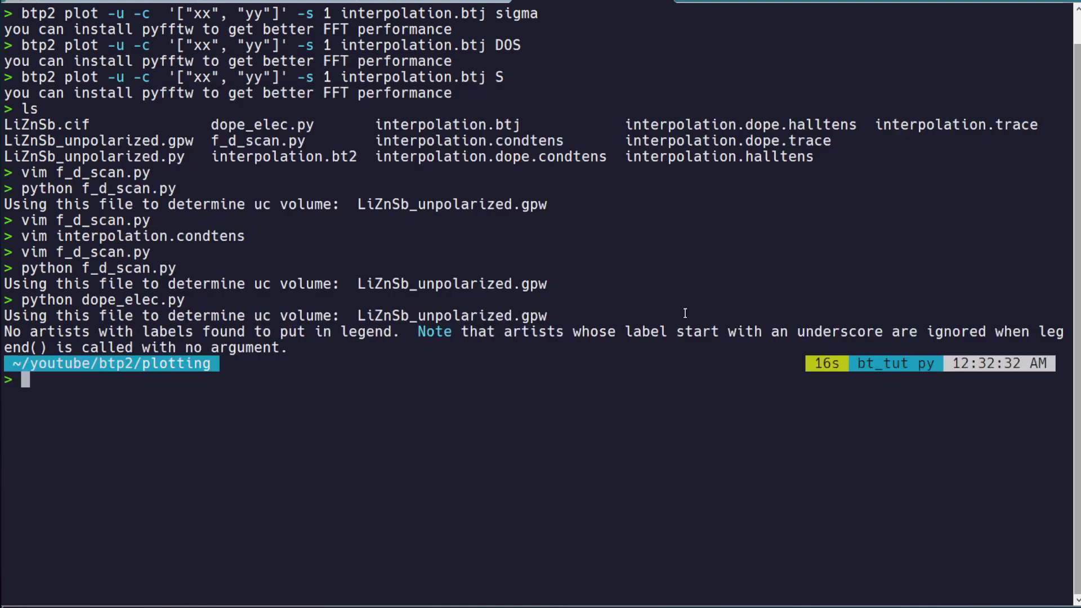
# List the folder, open f_d_scan.py in Vim and locate the chem_pot_scan = False setting.
pyautogui.write('ls')
pyautogui.press('Return')
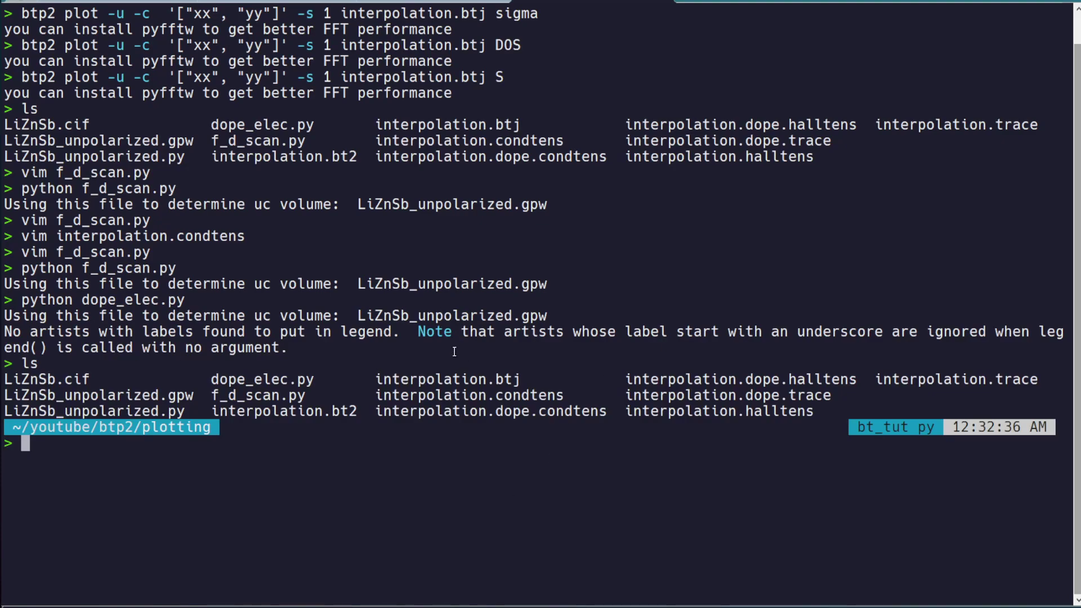
pyautogui.write('vim f')
pyautogui.press('Right')
pyautogui.press('Return')
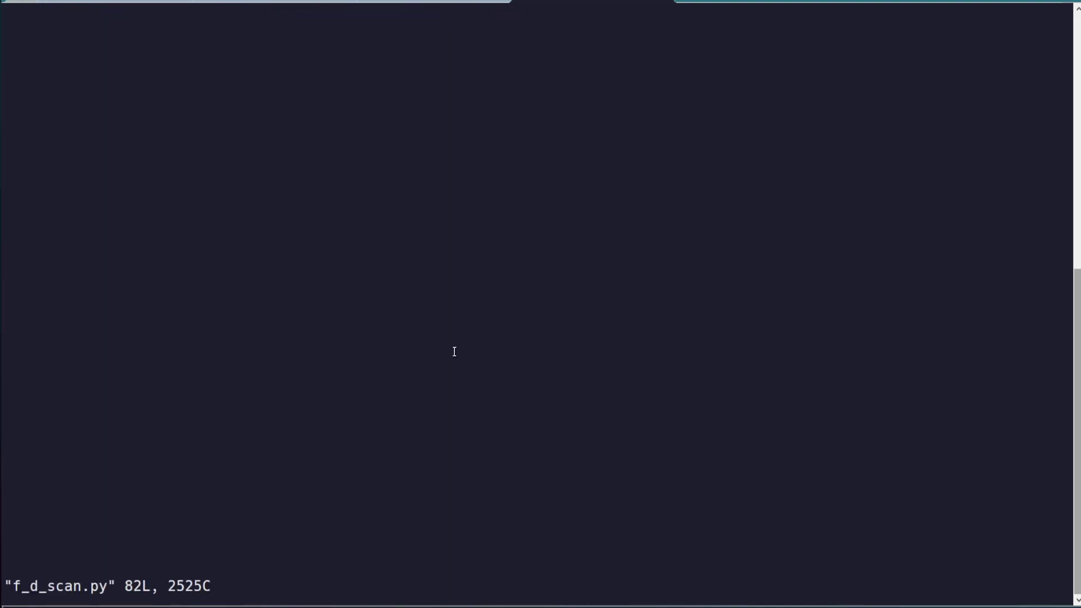
pyautogui.press('k')
pyautogui.press('k')
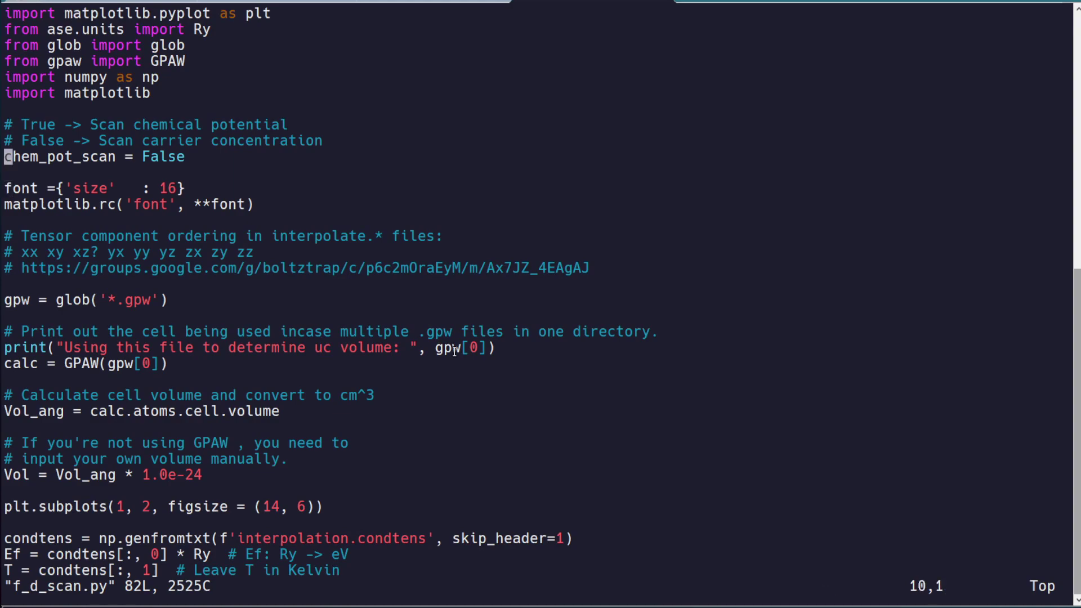
pyautogui.hotkey('shift', 'v')
pyautogui.press('Escape')
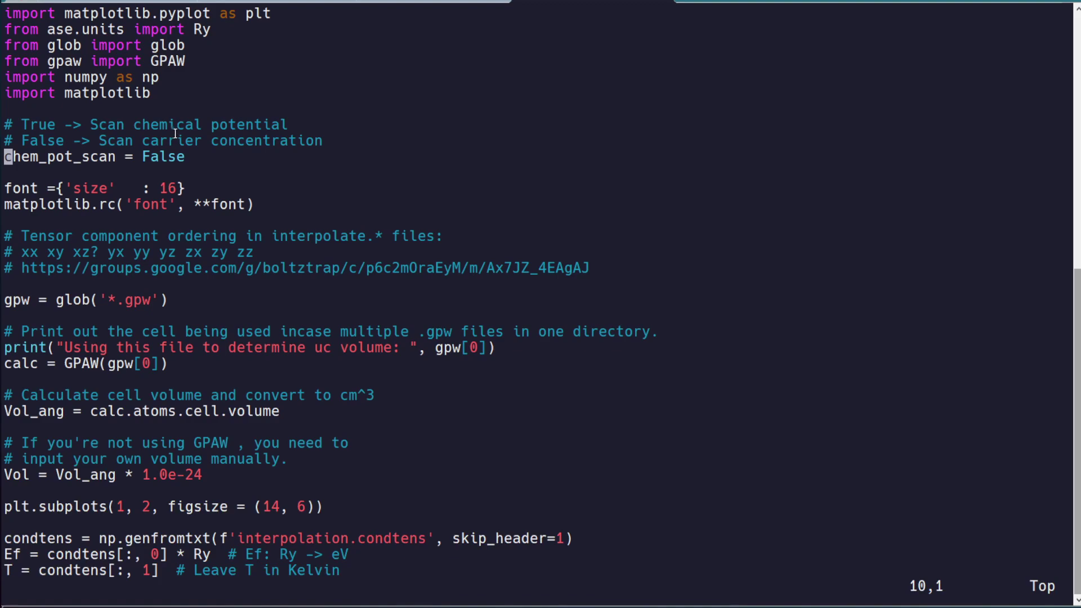
pyautogui.moveTo(149, 141); pyautogui.dragTo(332, 156)
pyautogui.click(197, 124)
pyautogui.moveTo(136, 124); pyautogui.dragTo(295, 121)
pyautogui.click(295, 120)
# Review the Seebeck plot line averaging the summed components by 3, and the sigma line.
pyautogui.press('j')
pyautogui.press('j')
pyautogui.press('j')
pyautogui.press('j')
pyautogui.press('j')
pyautogui.press('j')
pyautogui.press('j')
pyautogui.press('j')
pyautogui.press('j')
pyautogui.press('j')
pyautogui.press('j')
pyautogui.press('j')
pyautogui.press('j')
pyautogui.press('j')
pyautogui.press('j')
pyautogui.press('j')
pyautogui.press('j')
pyautogui.press('j')
pyautogui.press('j')
pyautogui.press('j')
pyautogui.press('k')
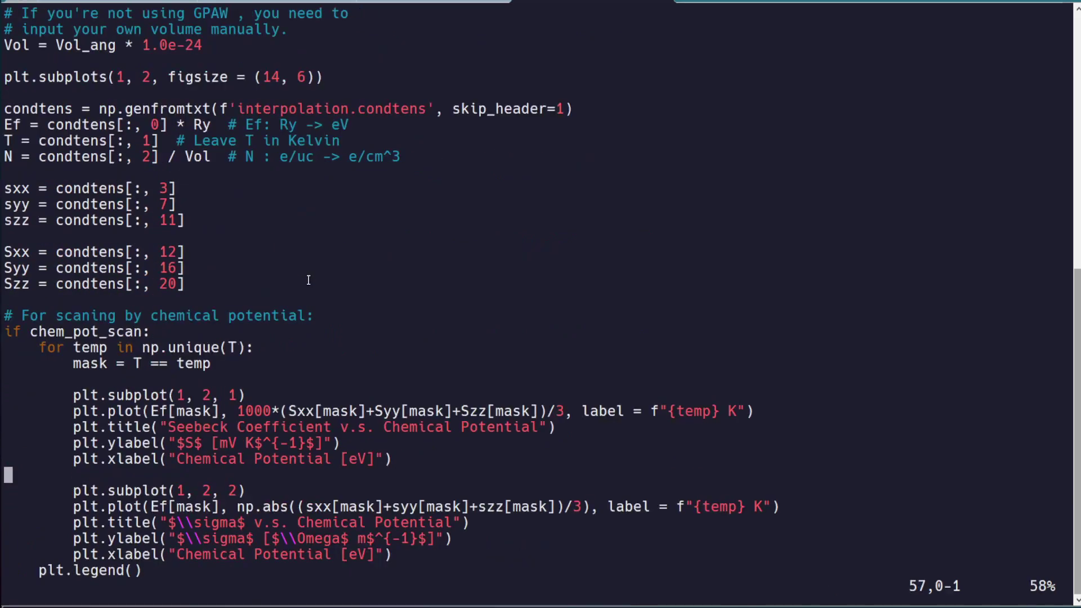
pyautogui.press('k')
pyautogui.press('k')
pyautogui.press('k')
pyautogui.press('k')
pyautogui.moveTo(289, 411); pyautogui.dragTo(454, 406)
pyautogui.moveTo(570, 411); pyautogui.dragTo(560, 420)
pyautogui.click(561, 410)
pyautogui.press('j')
pyautogui.press('j')
pyautogui.press('j')
pyautogui.press('j')
pyautogui.press('j')
pyautogui.press('j')
pyautogui.press('k')
pyautogui.press('k')
pyautogui.press('k')
pyautogui.press('k')
pyautogui.press('k')
pyautogui.press('k')
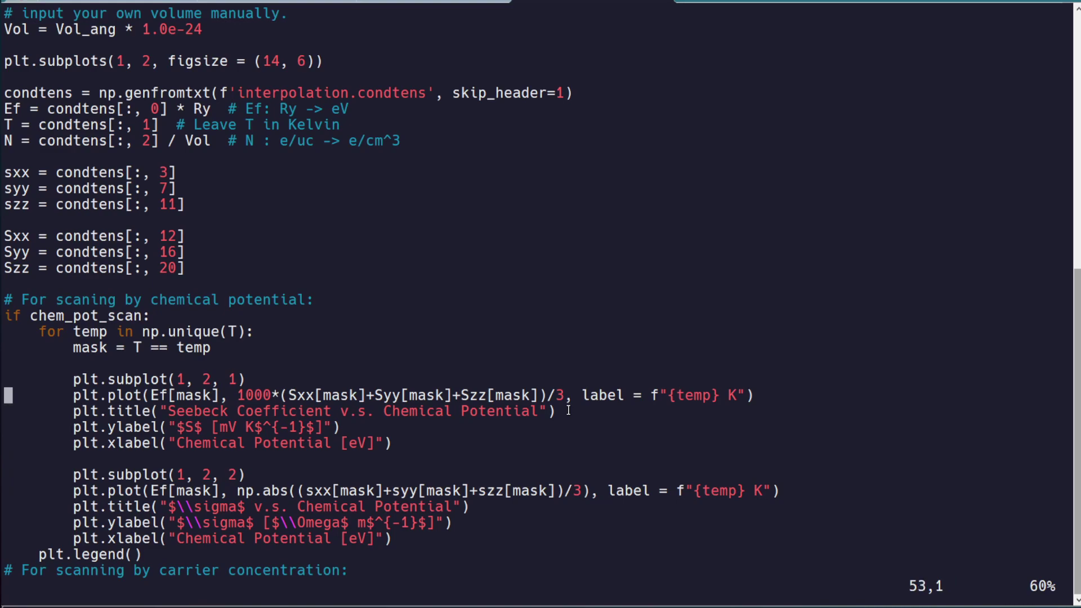
pyautogui.press('k')
pyautogui.press('k')
pyautogui.press('k')
pyautogui.press('k')
pyautogui.press('k')
pyautogui.press('k')
pyautogui.press('k')
pyautogui.press('k')
# Add a 'ZT S^2 sigma' note line below the Szz definitions, then delete it.
pyautogui.press('o')
pyautogui.press('Return')
pyautogui.write('ZT ')
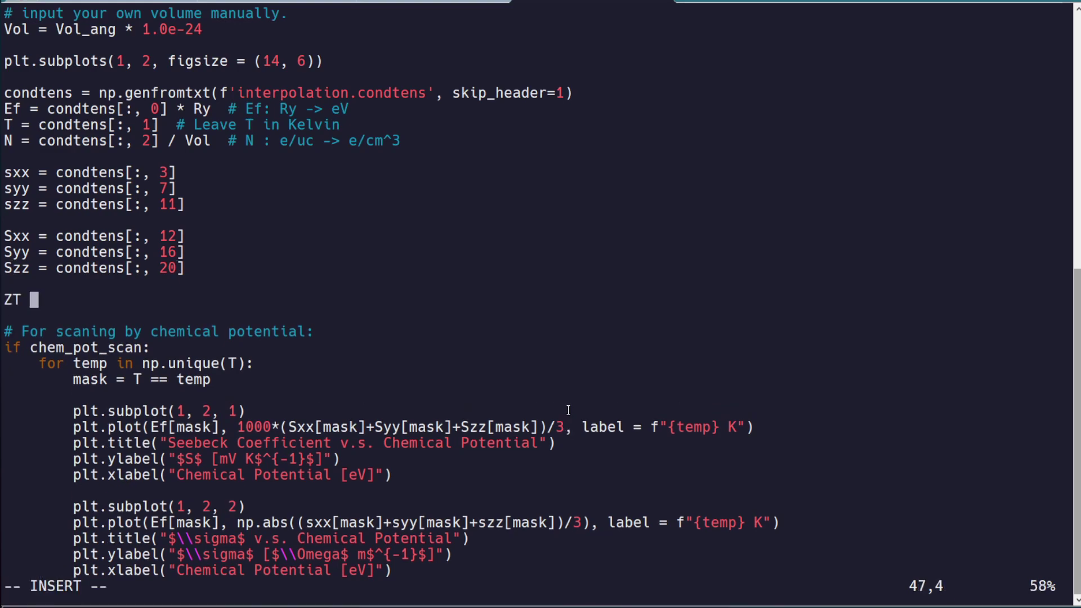
pyautogui.write('S^2 sigma')
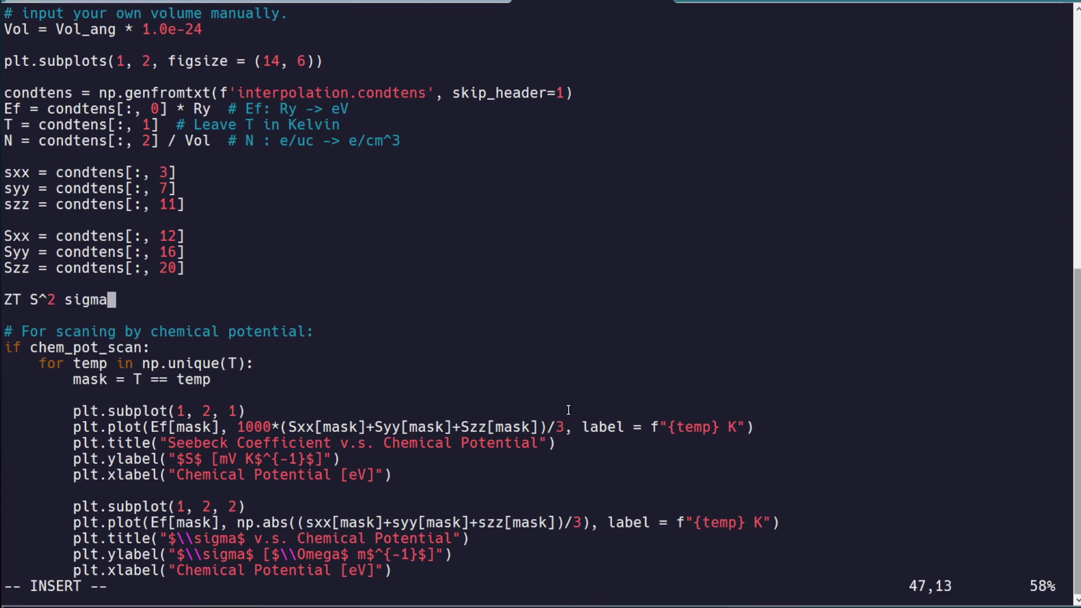
pyautogui.press('Escape')
pyautogui.hotkey('shift', 'v')
pyautogui.press('Escape')
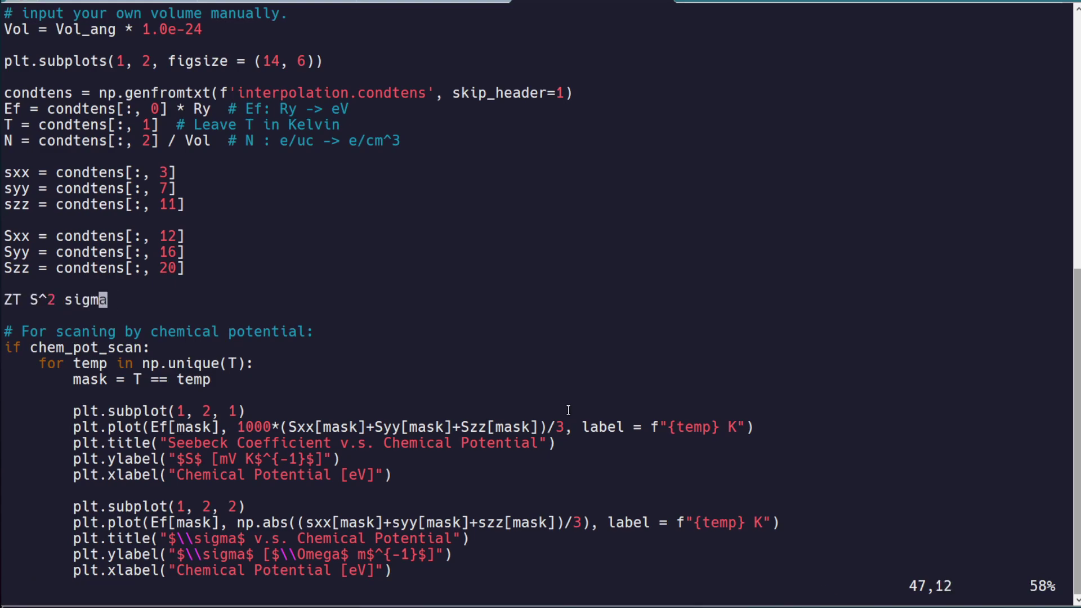
pyautogui.press('d')
pyautogui.press('d')
pyautogui.press('k')
pyautogui.press('k')
# Start a power-factor line TPF = (Sxx+Syy+Szz)**2.
pyautogui.press('j')
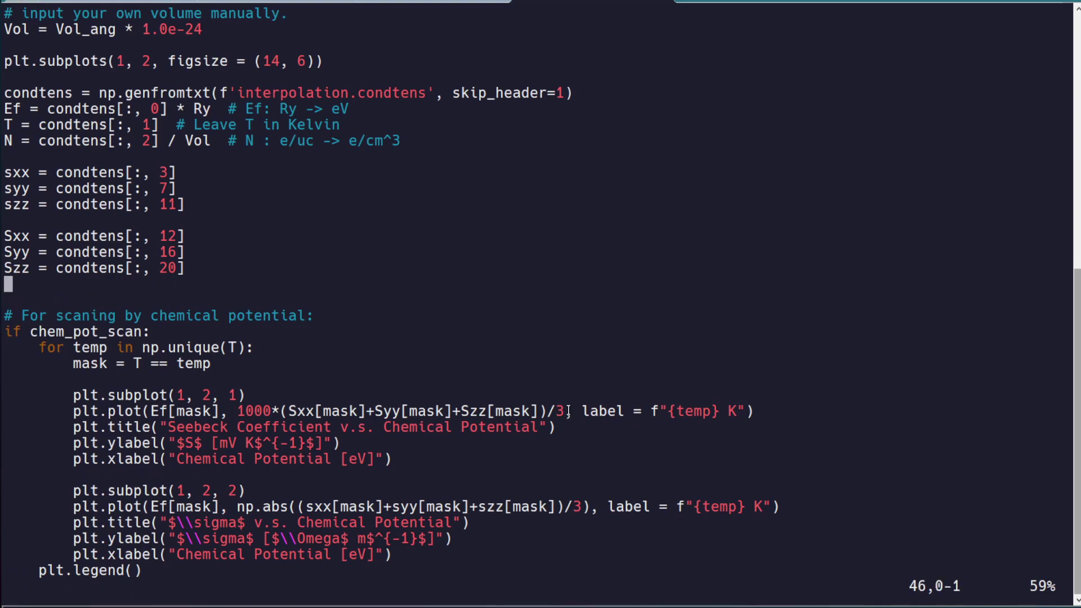
pyautogui.press('i')
pyautogui.press('Return')
pyautogui.write('TPF = ')
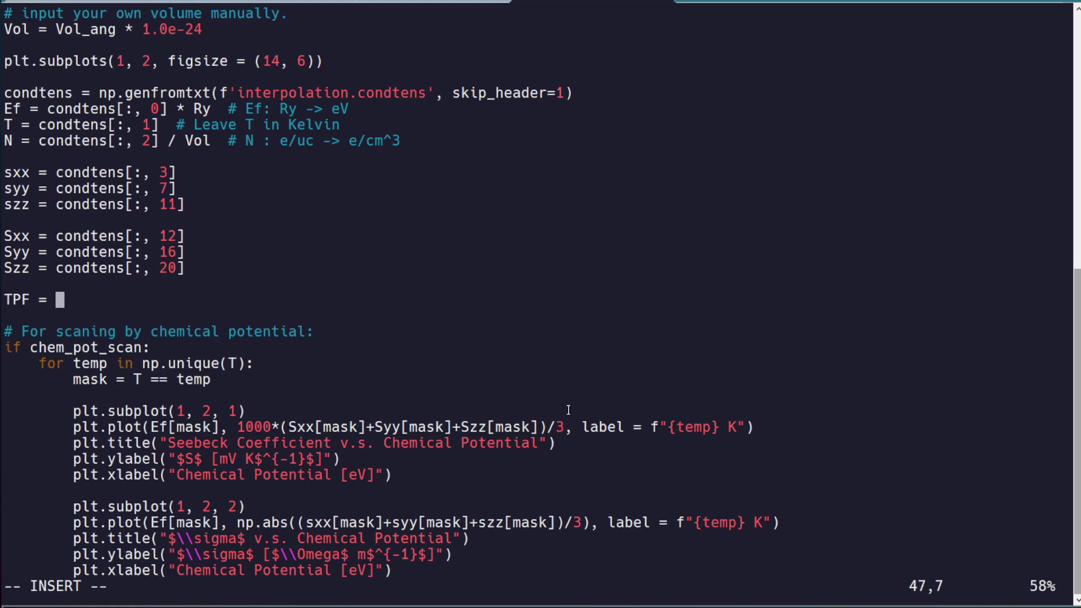
pyautogui.write('(s')
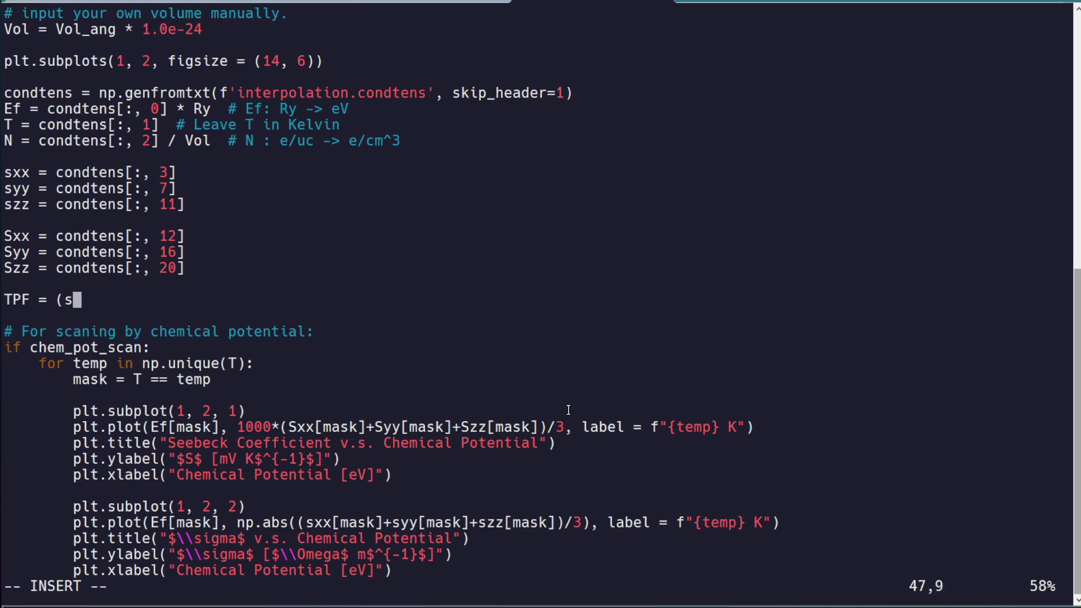
pyautogui.press('BackSpace')
pyautogui.write('Sxx+')
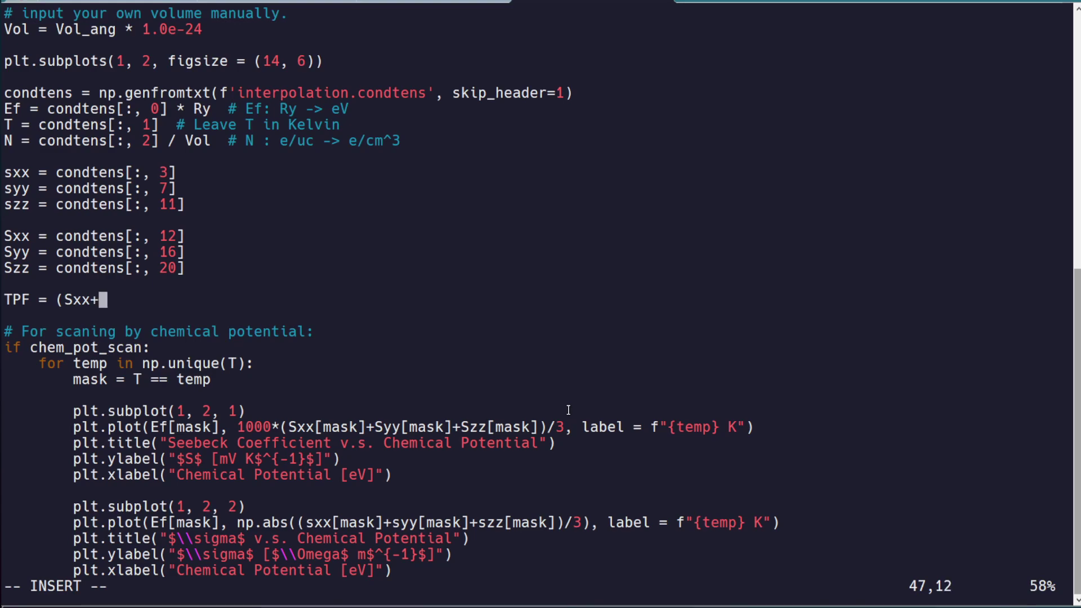
pyautogui.write('S')
pyautogui.press('BackSpace')
pyautogui.write('Stt')
pyautogui.press('BackSpace')
pyautogui.press('BackSpace')
pyautogui.write('yy+Szz)**12')
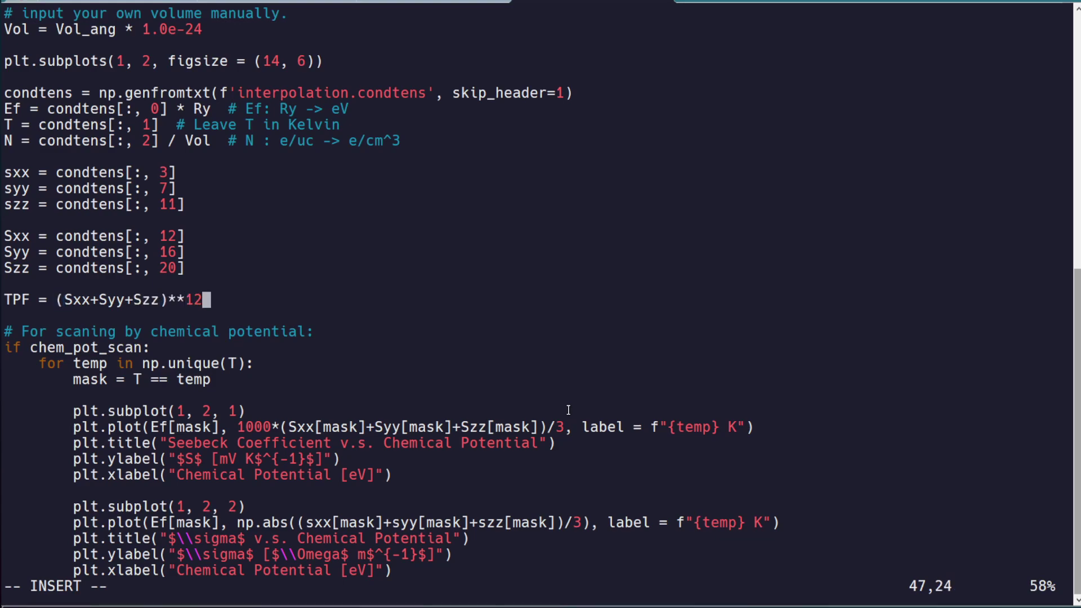
pyautogui.press('BackSpace')
# Multiply the TPF expression by the summed conductivity (sxx+syy+szz).
pyautogui.press('Left')
pyautogui.press('Left')
pyautogui.press('Left')
pyautogui.press('Left')
pyautogui.press('Right')
pyautogui.press('Right')
pyautogui.press('Right')
pyautogui.press('Right')
pyautogui.write('* sxx')
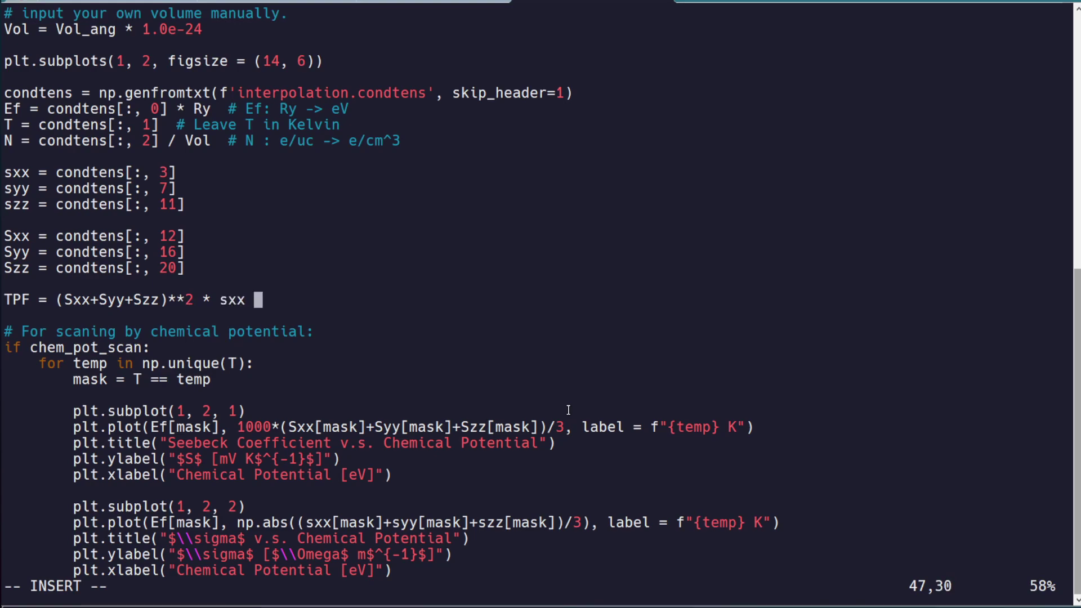
pyautogui.press('BackSpace')
pyautogui.press('BackSpace')
pyautogui.press('BackSpace')
pyautogui.press('BackSpace')
pyautogui.write('(sxx+')
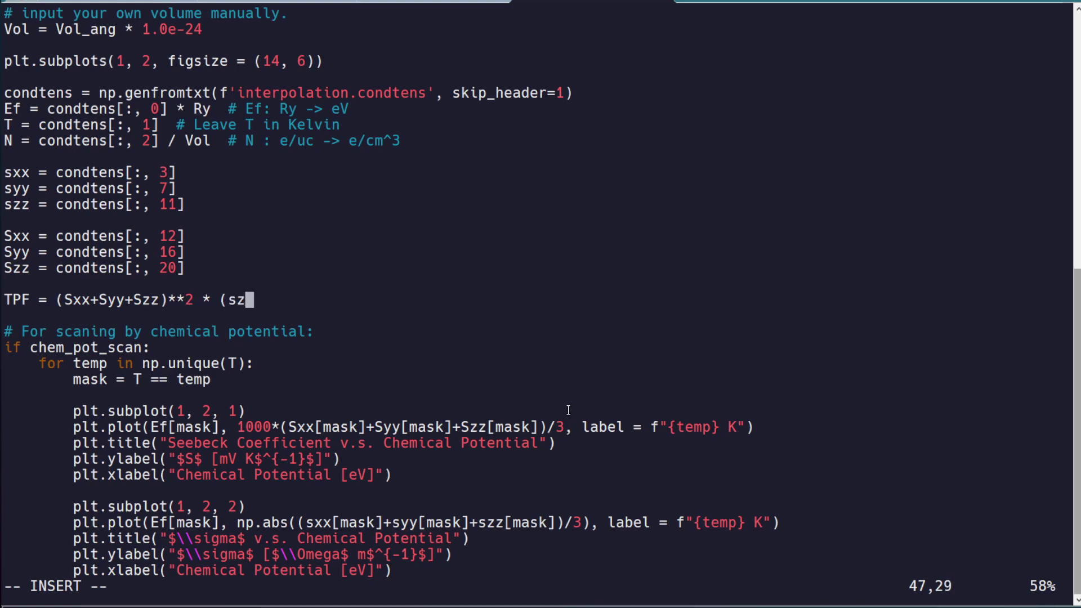
pyautogui.write('s77')
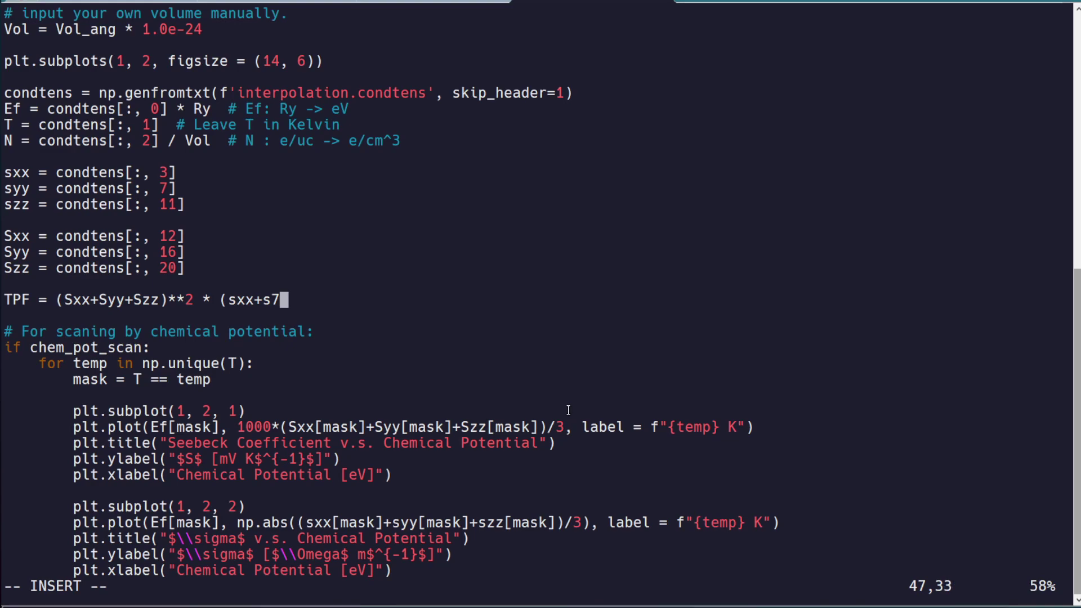
pyautogui.press('BackSpace')
pyautogui.press('BackSpace')
pyautogui.write('yy')
pyautogui.press('BackSpace')
pyautogui.write('y+szz)')
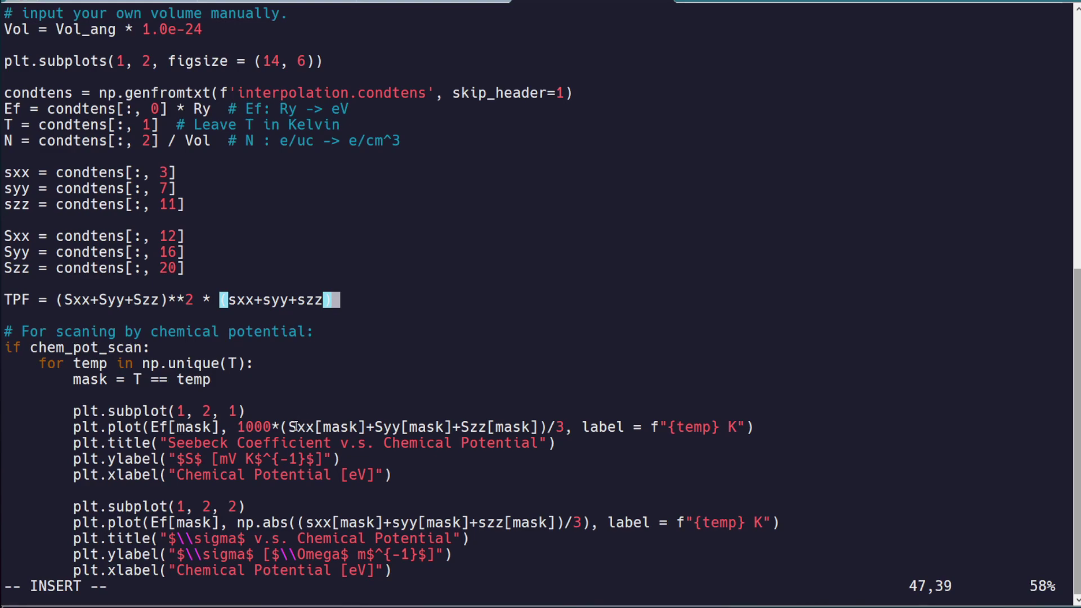
# Delete the TPF power-factor line and the leftover empty line.
pyautogui.moveTo(289, 427); pyautogui.dragTo(565, 428)
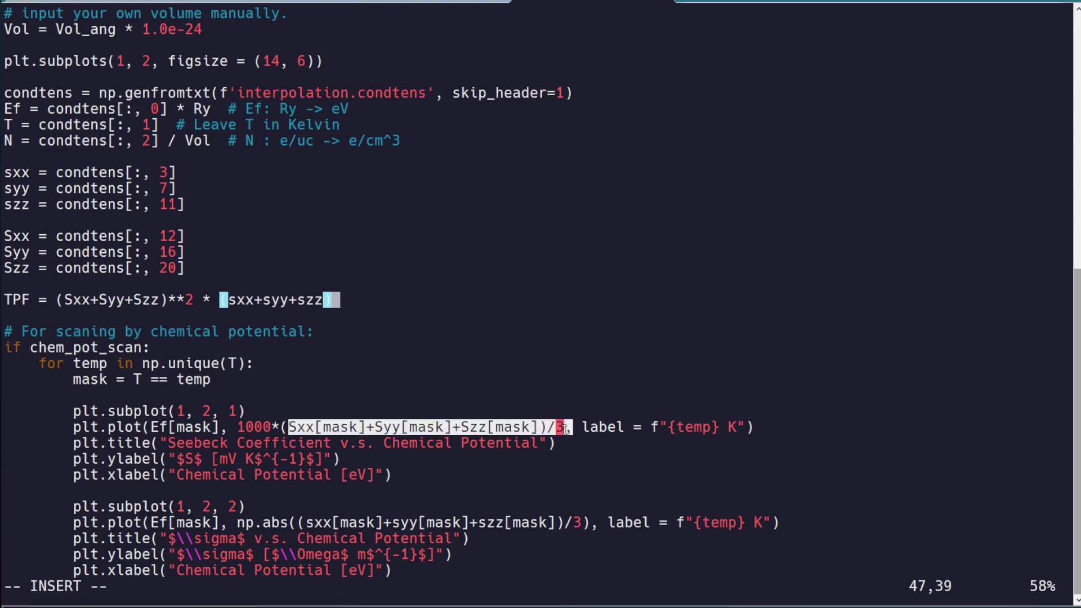
pyautogui.click(207, 300)
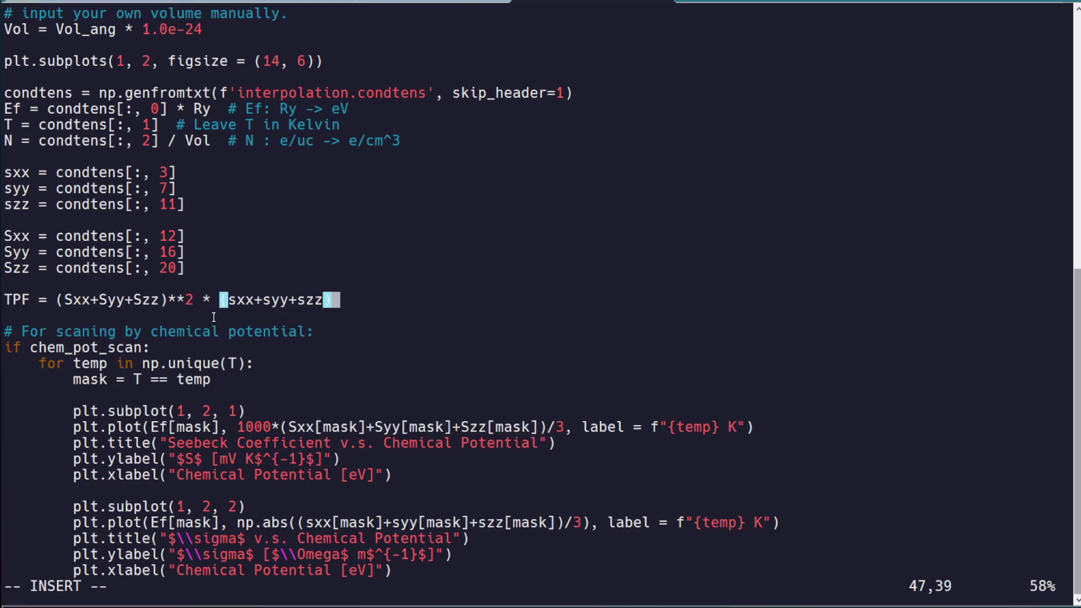
pyautogui.press('Escape')
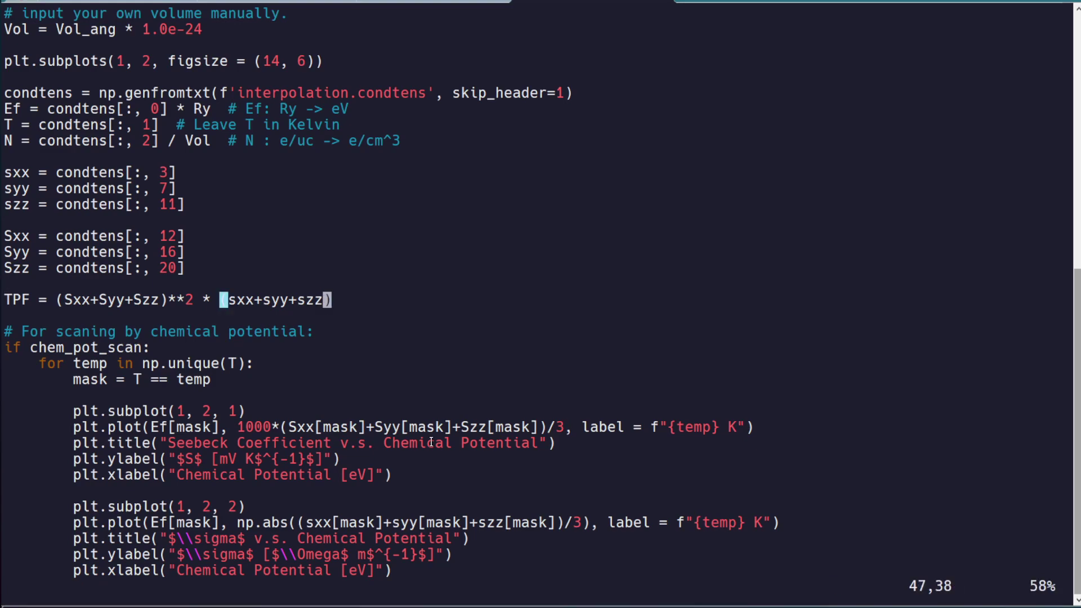
pyautogui.hotkey('shift', 'v')
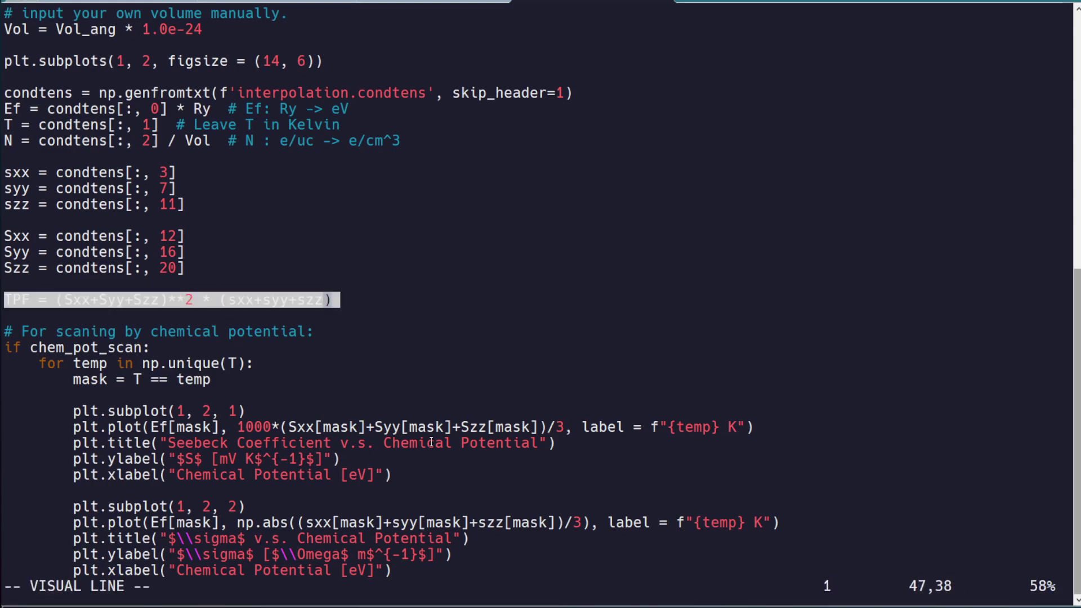
pyautogui.press('Escape')
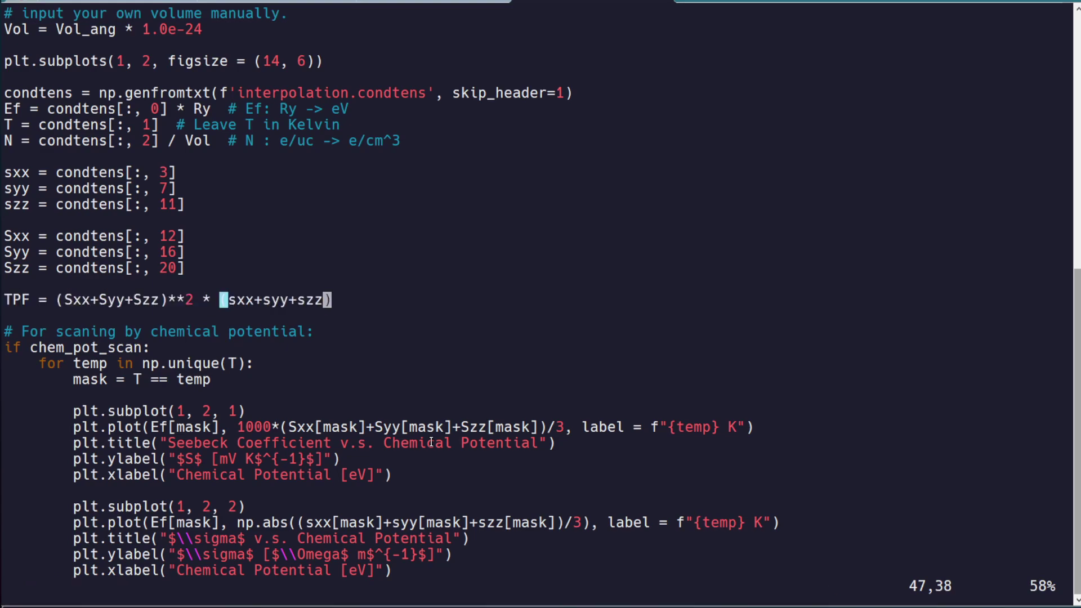
pyautogui.press('d')
pyautogui.press('d')
pyautogui.press('d')
pyautogui.press('Escape')
pyautogui.press('d')
pyautogui.press('d')
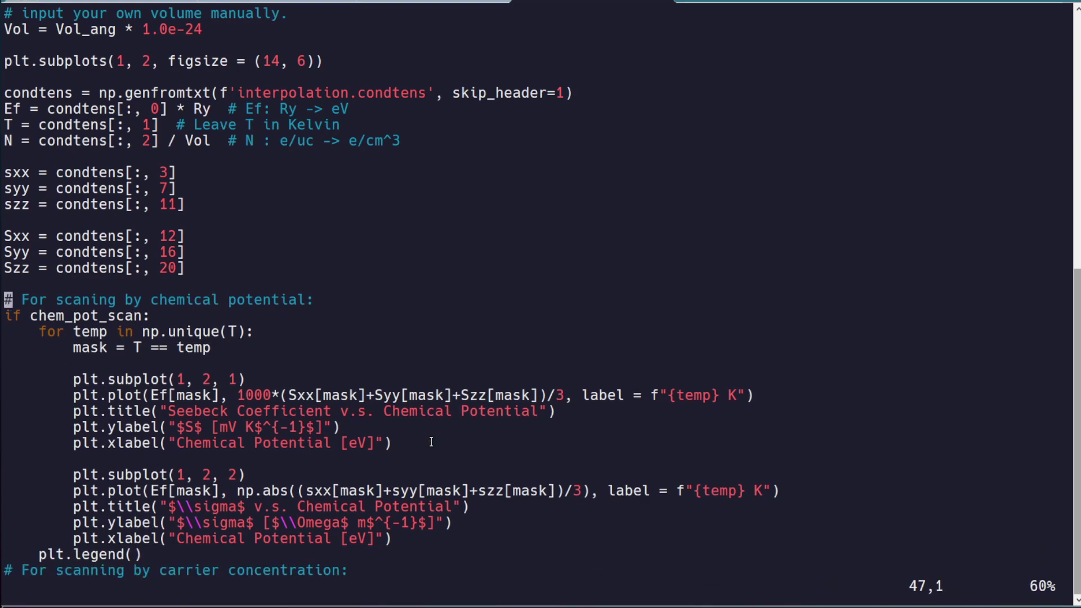
pyautogui.press('k')
pyautogui.press('k')
# Save f_d_scan.py with :wq and review the btp2 interpolate, integrate and plot commands in the notes.
pyautogui.write(':wq')
pyautogui.press('Return')
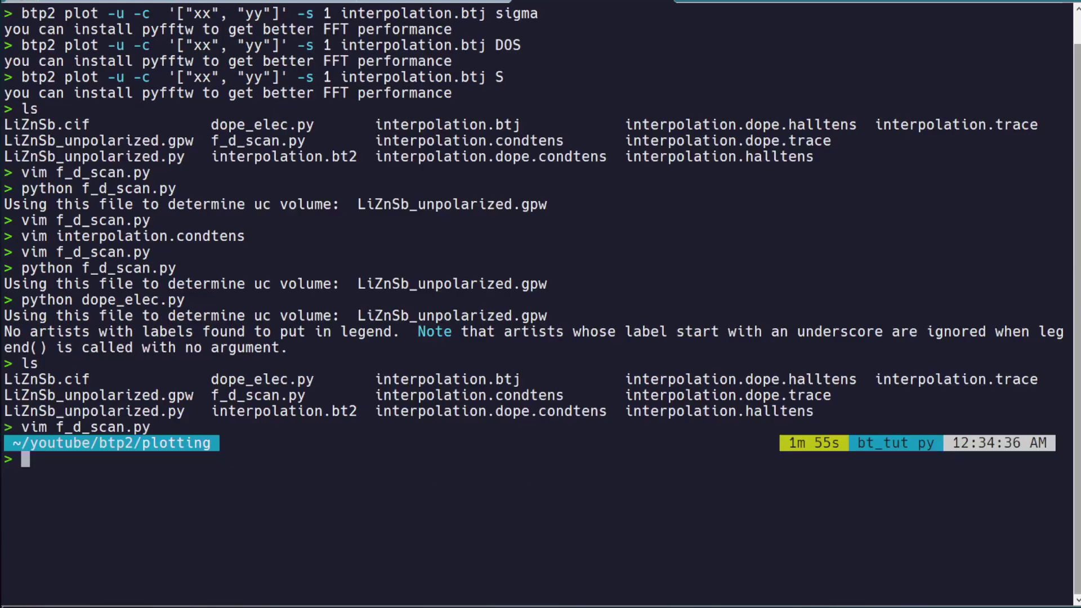
pyautogui.hotkey('alt', 'Tab')
pyautogui.moveTo(872, 300); pyautogui.dragTo(660, 299)
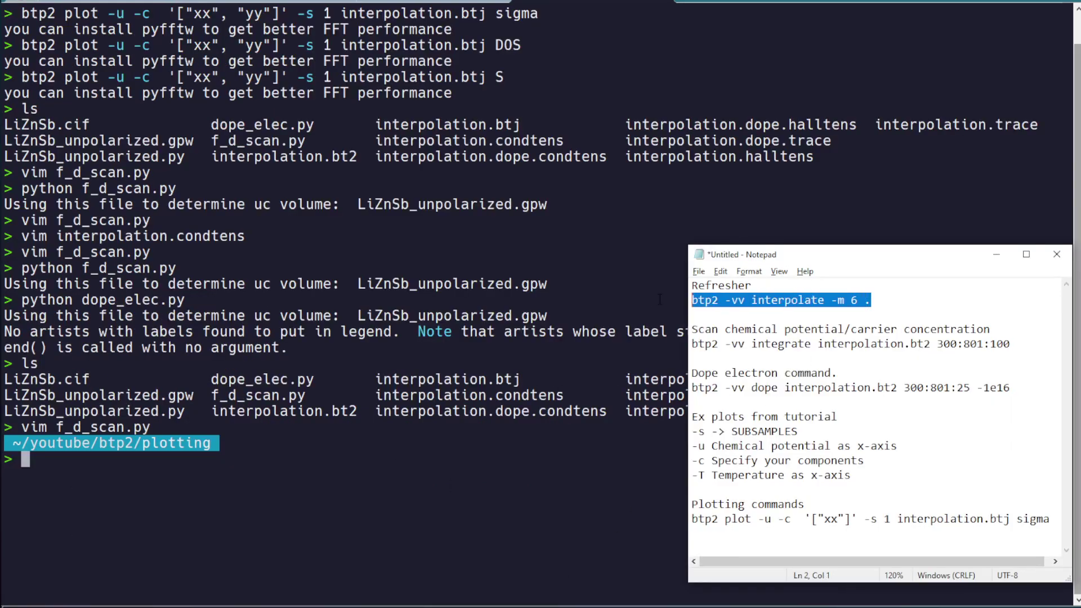
pyautogui.moveTo(1011, 344); pyautogui.dragTo(678, 344)
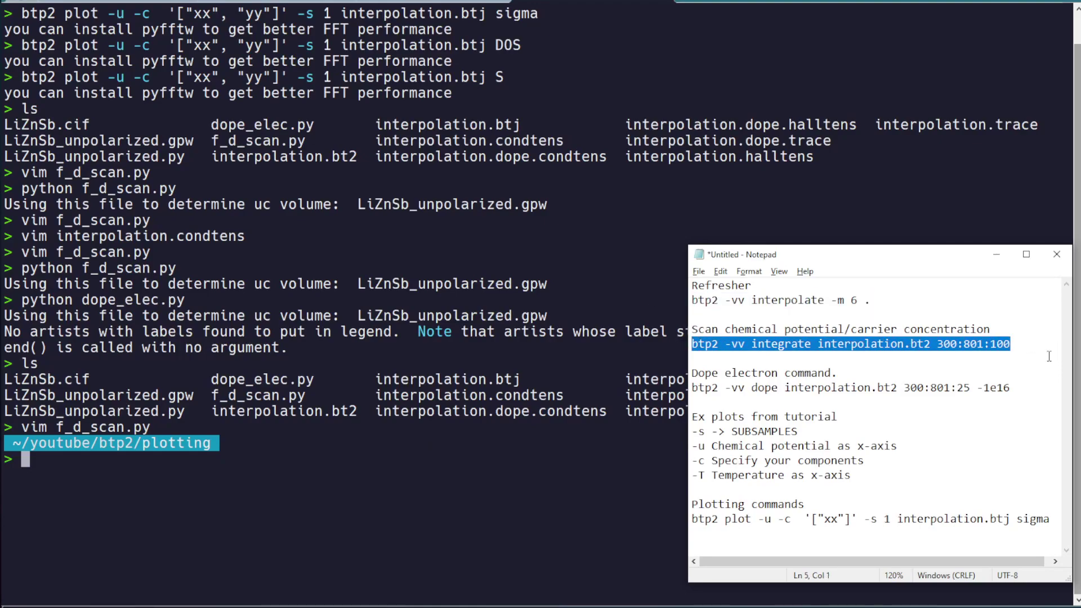
pyautogui.moveTo(1053, 518); pyautogui.dragTo(691, 519)
pyautogui.click(420, 410)
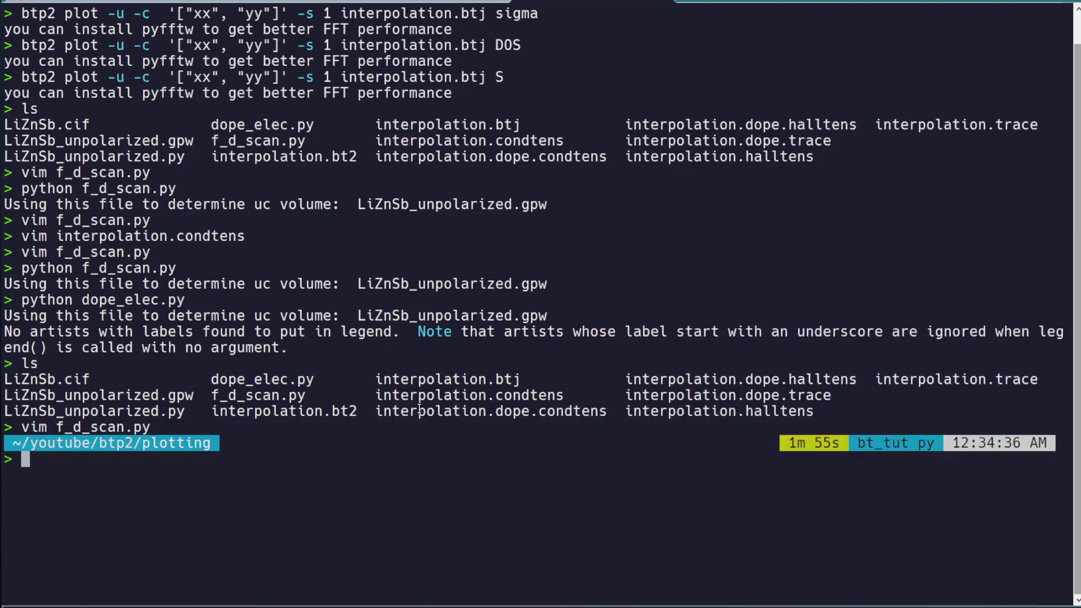
# Reopen f_d_scan.py, read the carrier-concentration plotting code, and quit unchanged with :q.
pyautogui.write('vim f_d_scan.py')
pyautogui.press('Return')
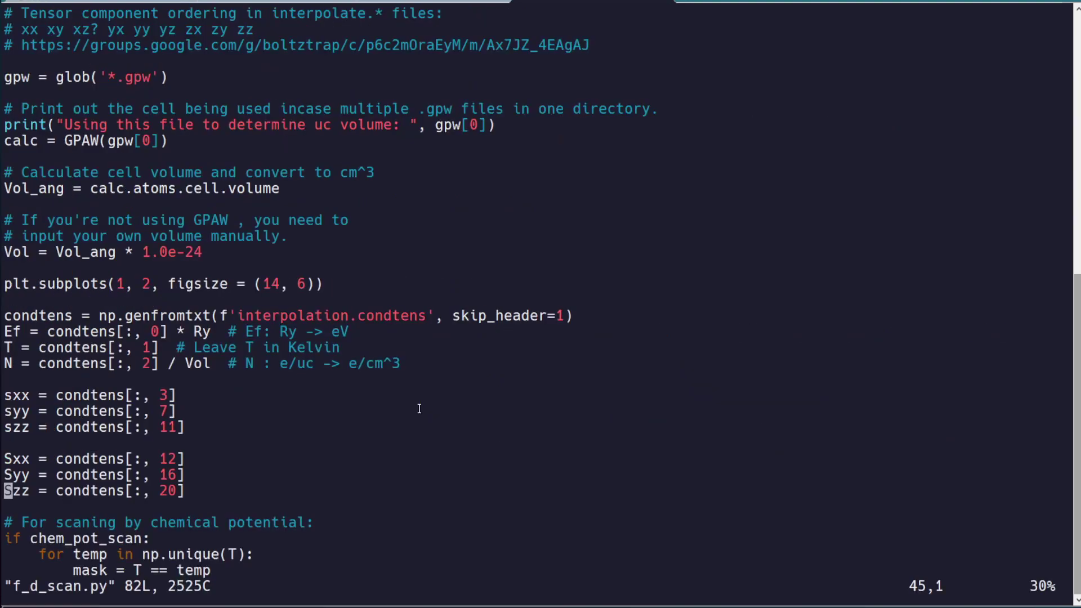
pyautogui.press('Down')
pyautogui.press('Down')
pyautogui.press('Down')
pyautogui.press('Down')
pyautogui.press('Down')
pyautogui.press('Down')
pyautogui.press('Down')
pyautogui.press('Down')
pyautogui.press('Down')
pyautogui.press('Down')
pyautogui.press('Down')
pyautogui.press('Down')
pyautogui.press('Down')
pyautogui.press('Down')
pyautogui.press('Down')
pyautogui.press('Down')
pyautogui.press('Down')
pyautogui.press('Down')
pyautogui.press('Down')
pyautogui.press('Down')
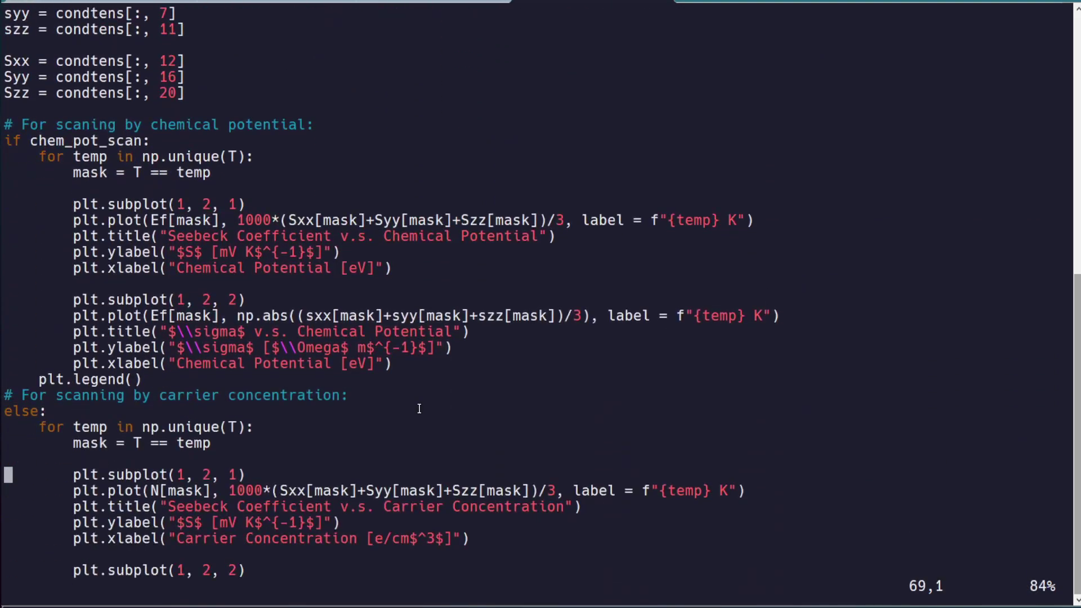
pyautogui.press('Up')
pyautogui.press('Up')
pyautogui.press('Up')
pyautogui.press('Up')
pyautogui.press('Up')
pyautogui.press('Up')
pyautogui.press('Up')
pyautogui.press('Up')
pyautogui.press('Down')
pyautogui.press('Down')
pyautogui.press('Down')
pyautogui.press('Down')
pyautogui.press('Down')
pyautogui.press('Down')
pyautogui.press('Down')
pyautogui.press('Down')
pyautogui.press('Down')
pyautogui.press('Down')
pyautogui.press('Down')
pyautogui.press('Down')
pyautogui.press('Down')
pyautogui.press('Down')
pyautogui.press('Down')
pyautogui.press('Down')
pyautogui.press('Escape')
pyautogui.write(':q')
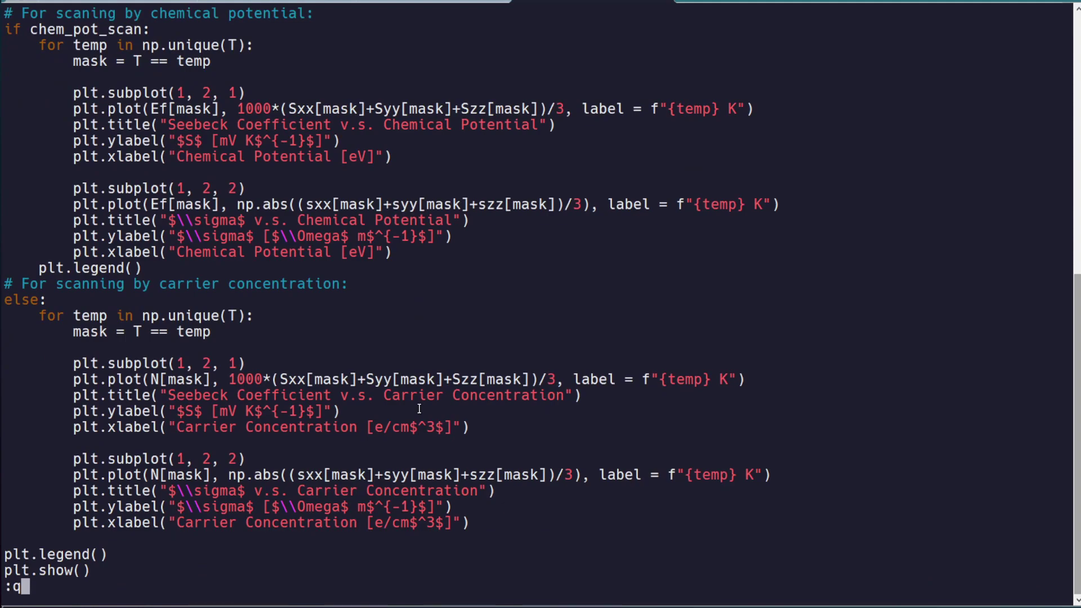
pyautogui.press('Return')
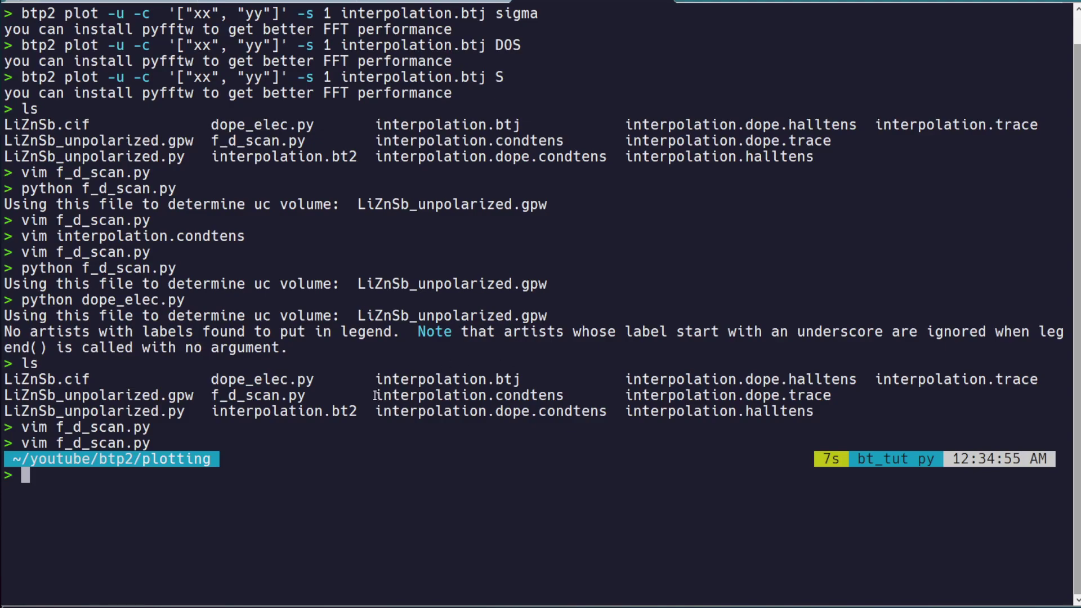
# Run python dope_elec.py to plot Seebeck and σ versus temperature.
pyautogui.write('python dope_elec.py')
pyautogui.press('Return')
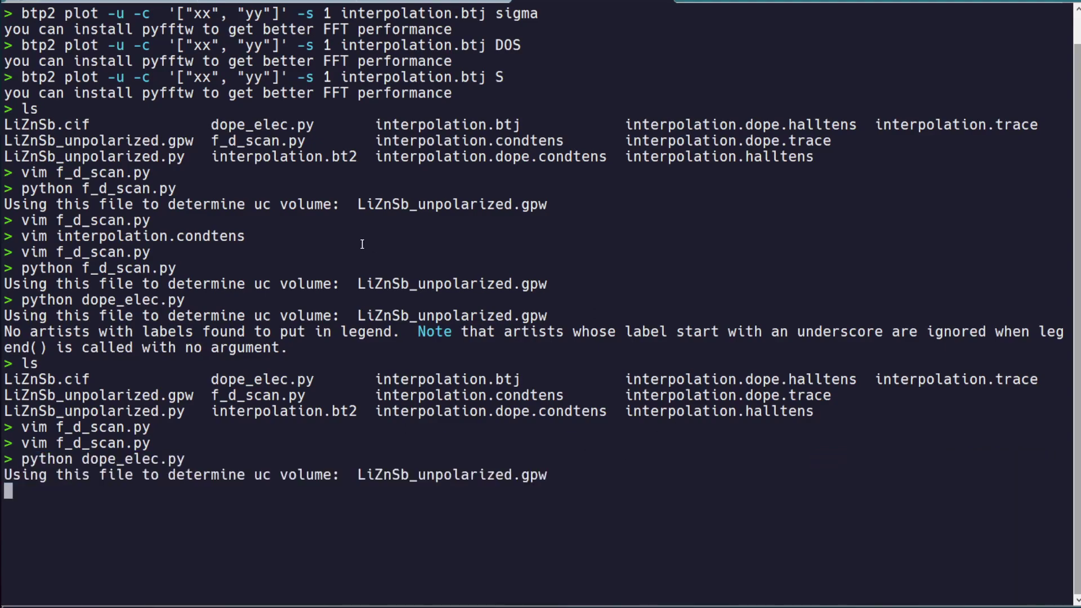